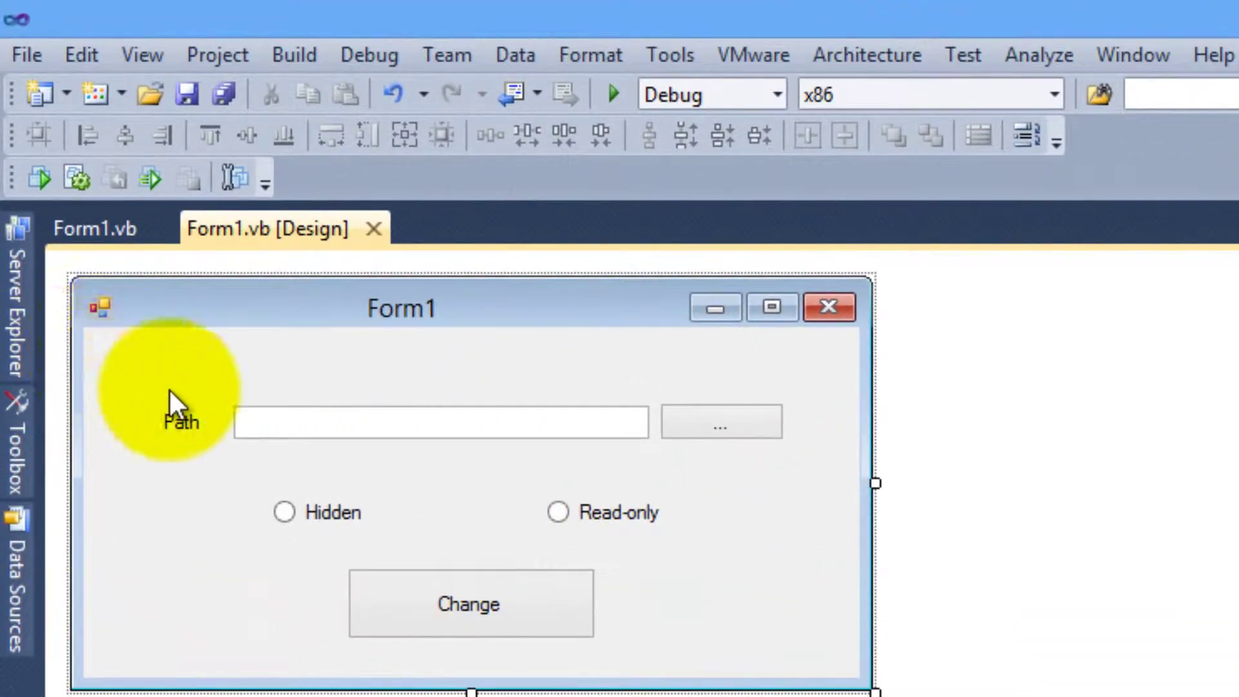
# Step: Inspect the form's Path label, text box, '...' button, Hidden/Read-only options and Change button
pyautogui.click(181, 416)
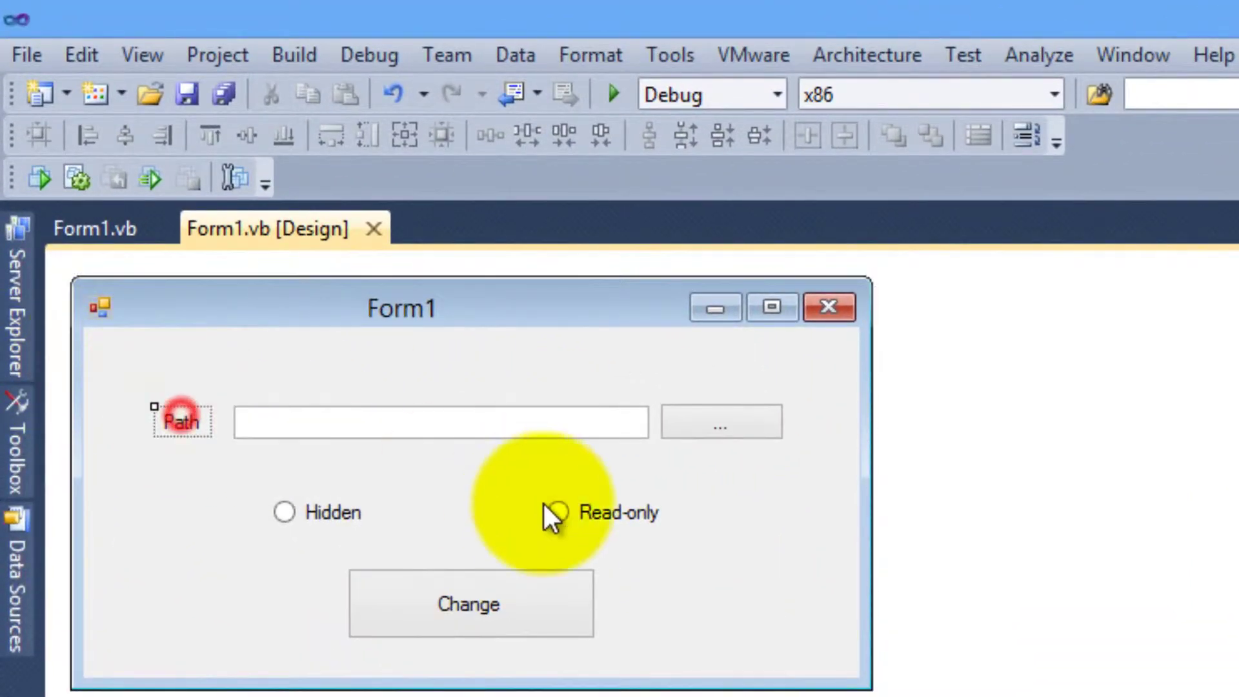
pyautogui.click(507, 420)
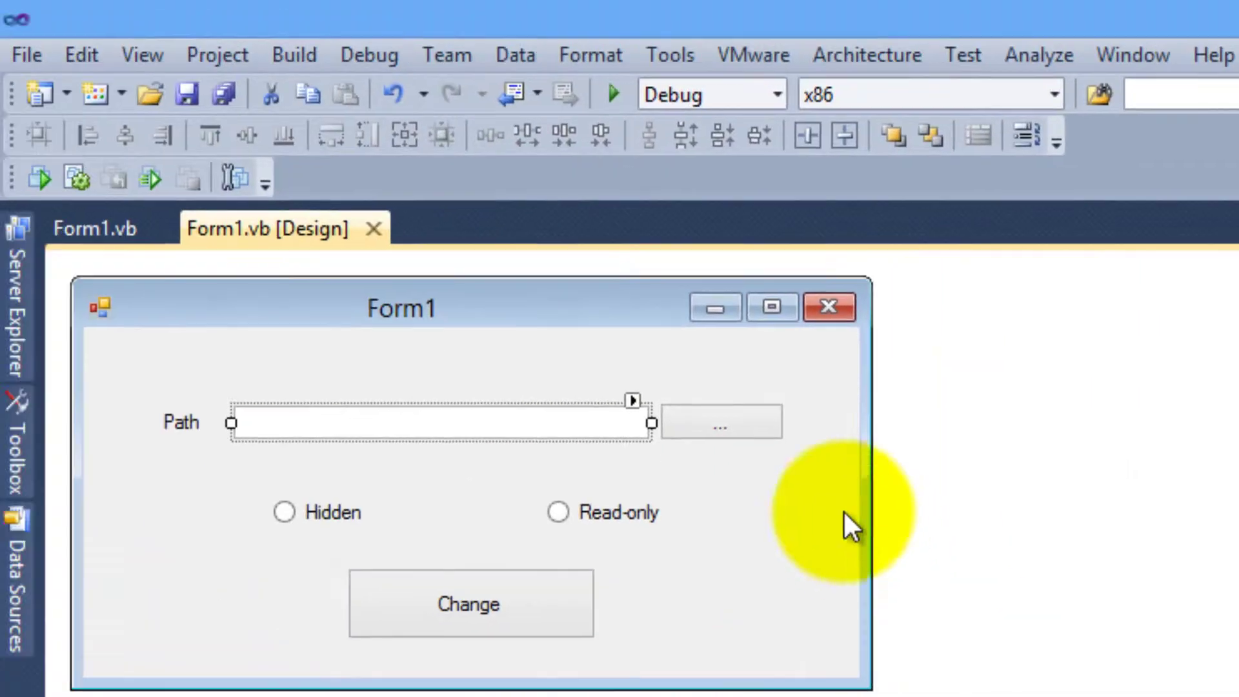
pyautogui.click(734, 434)
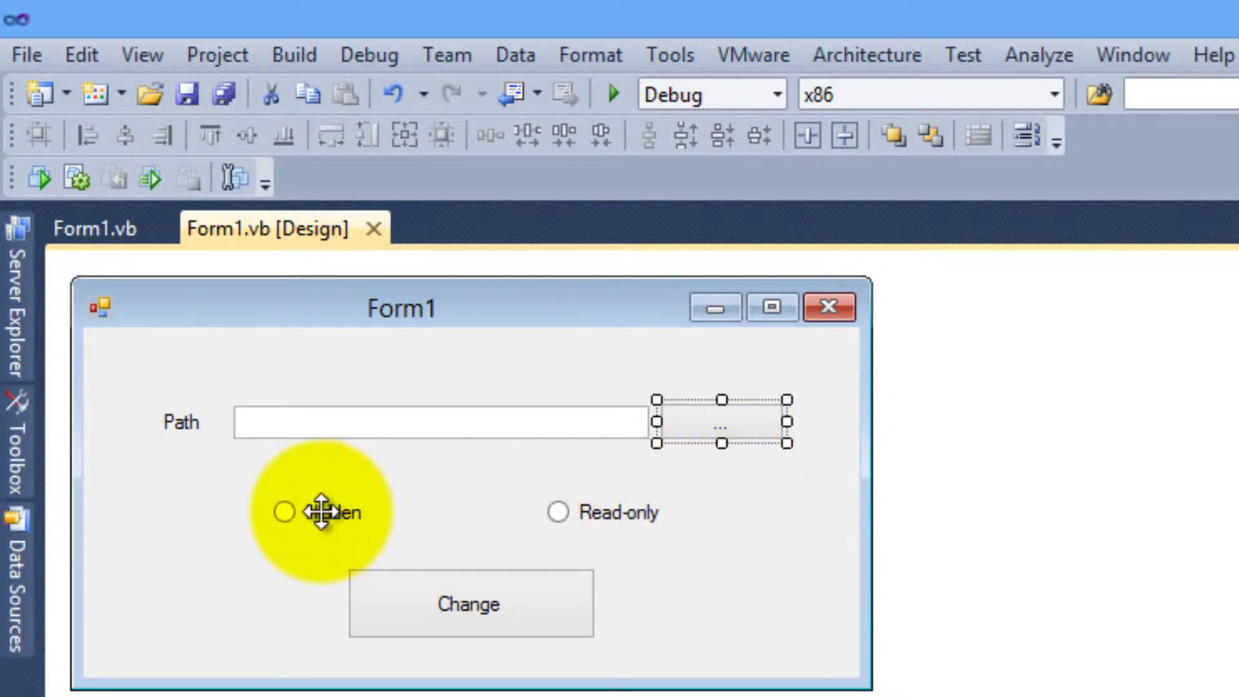
pyautogui.click(321, 512)
pyautogui.click(568, 511)
pyautogui.click(322, 519)
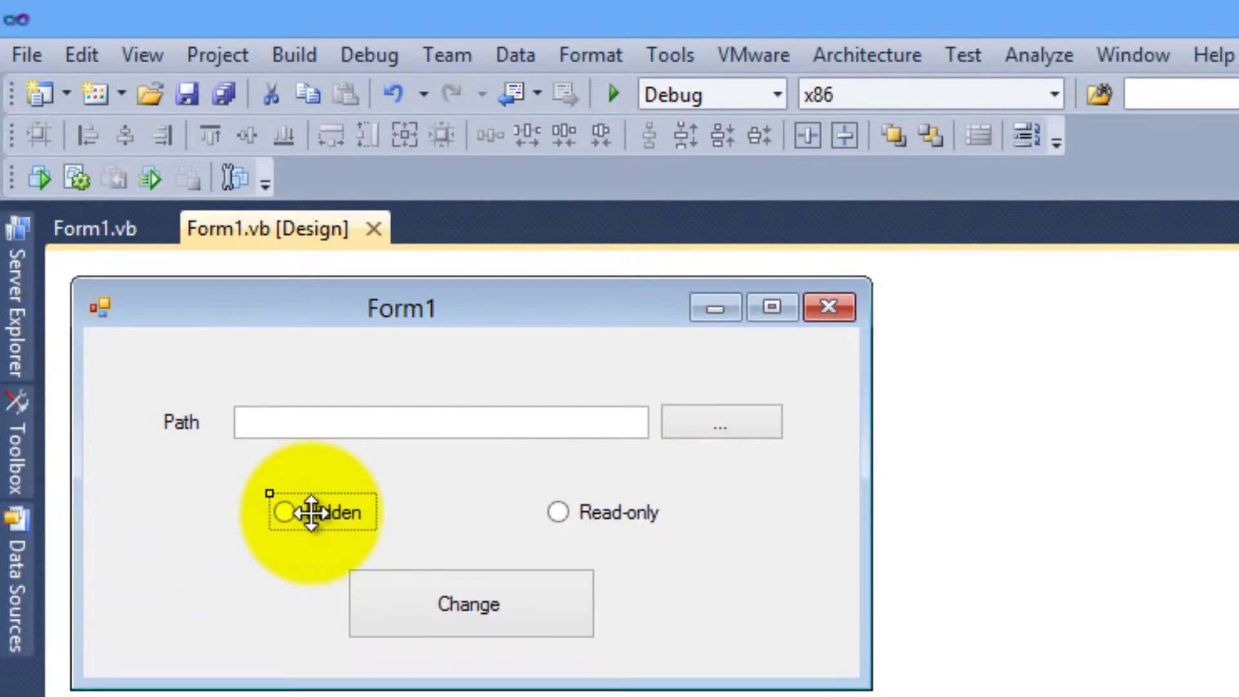
pyautogui.click(617, 516)
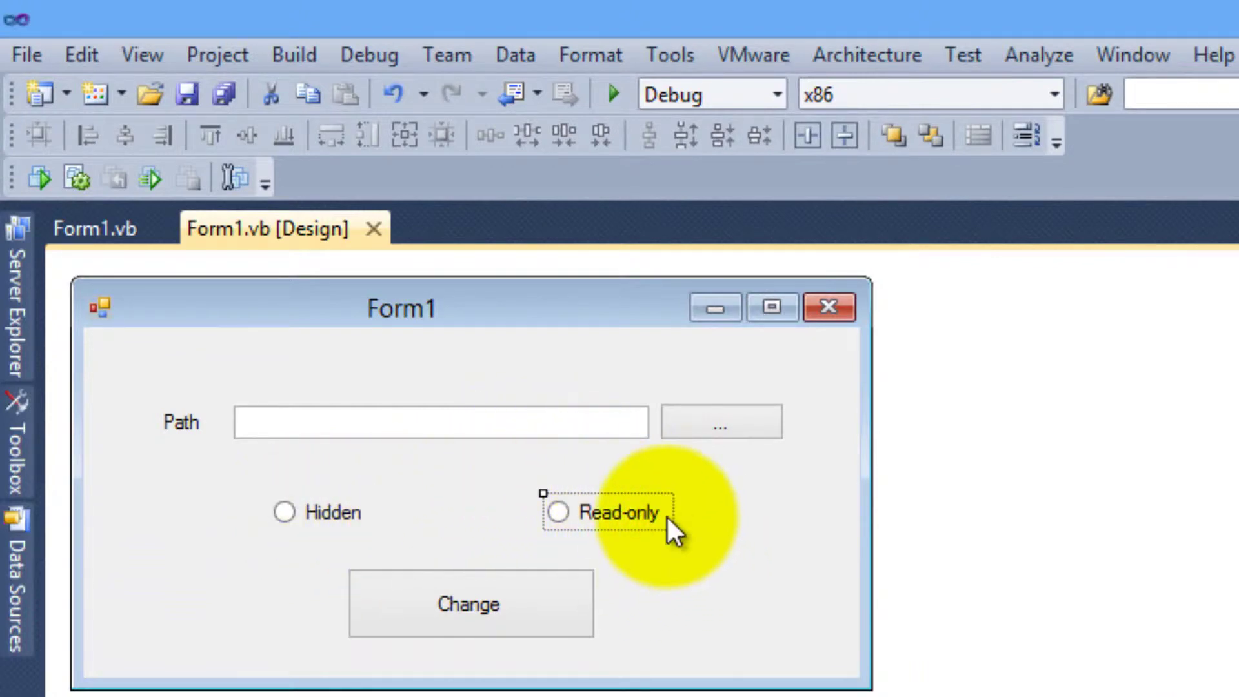
pyautogui.click(526, 603)
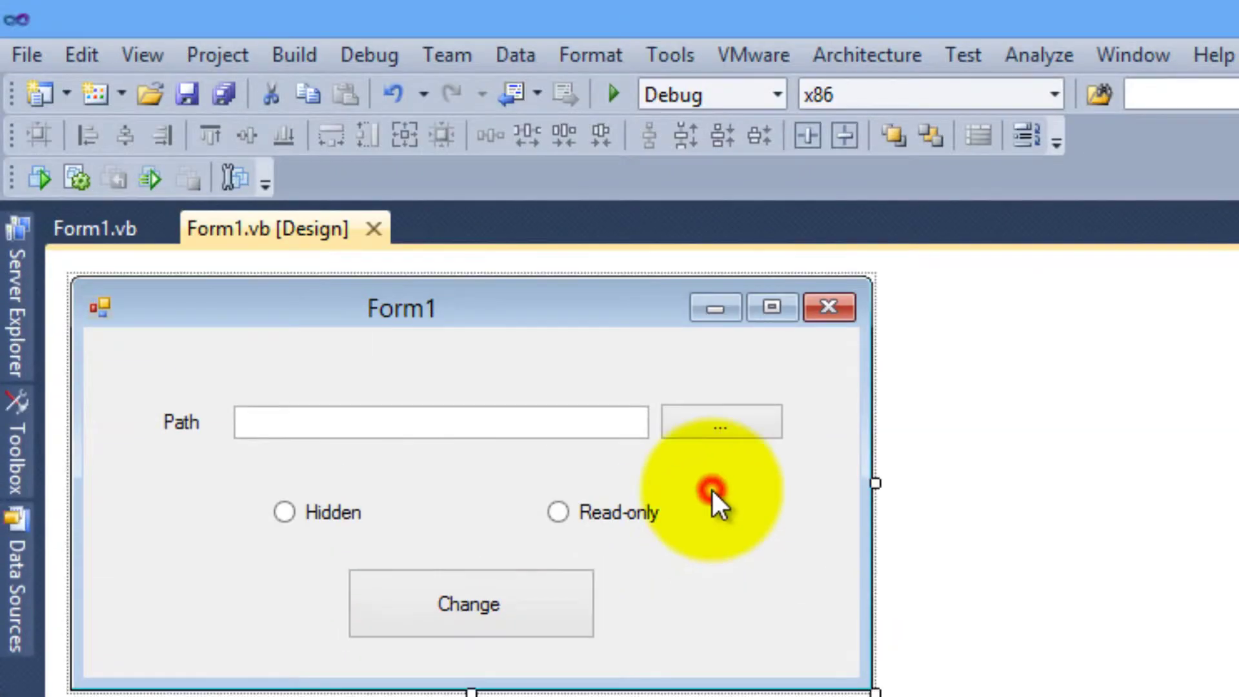
# Step: Have '...' call OpenFileDialog1.ShowDialog() and FileOk set TextBox1.Text to FileName
pyautogui.doubleClick(725, 426)
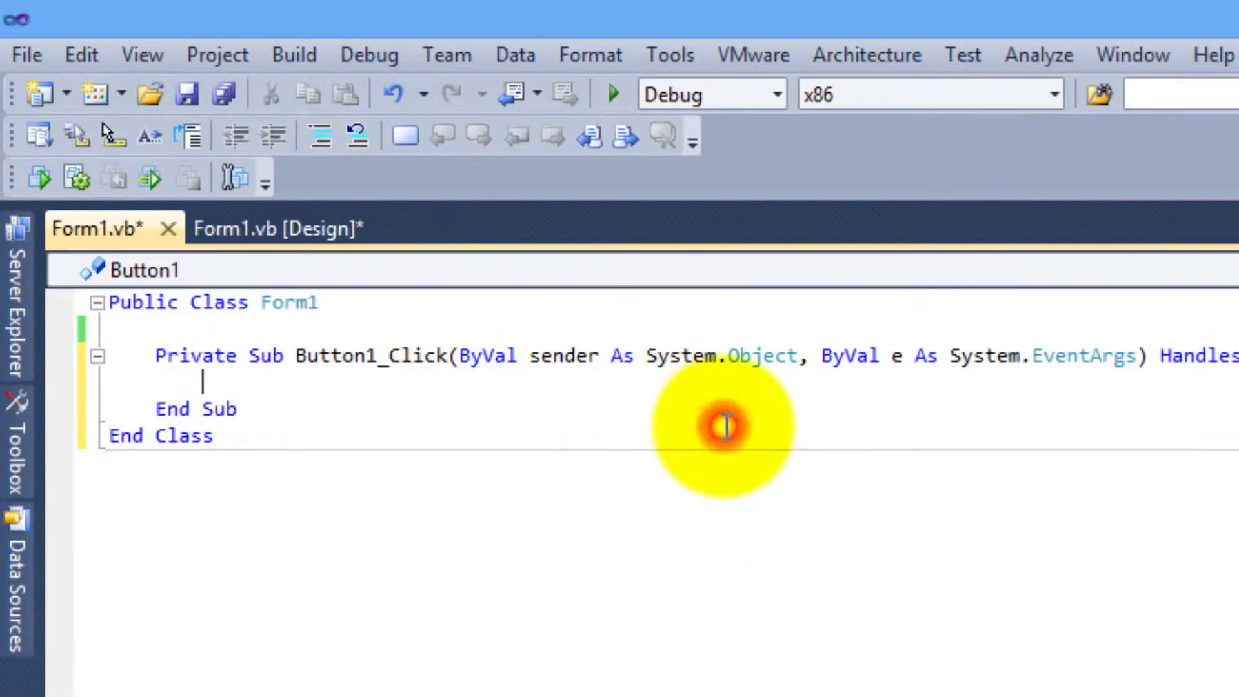
pyautogui.write('openfil')
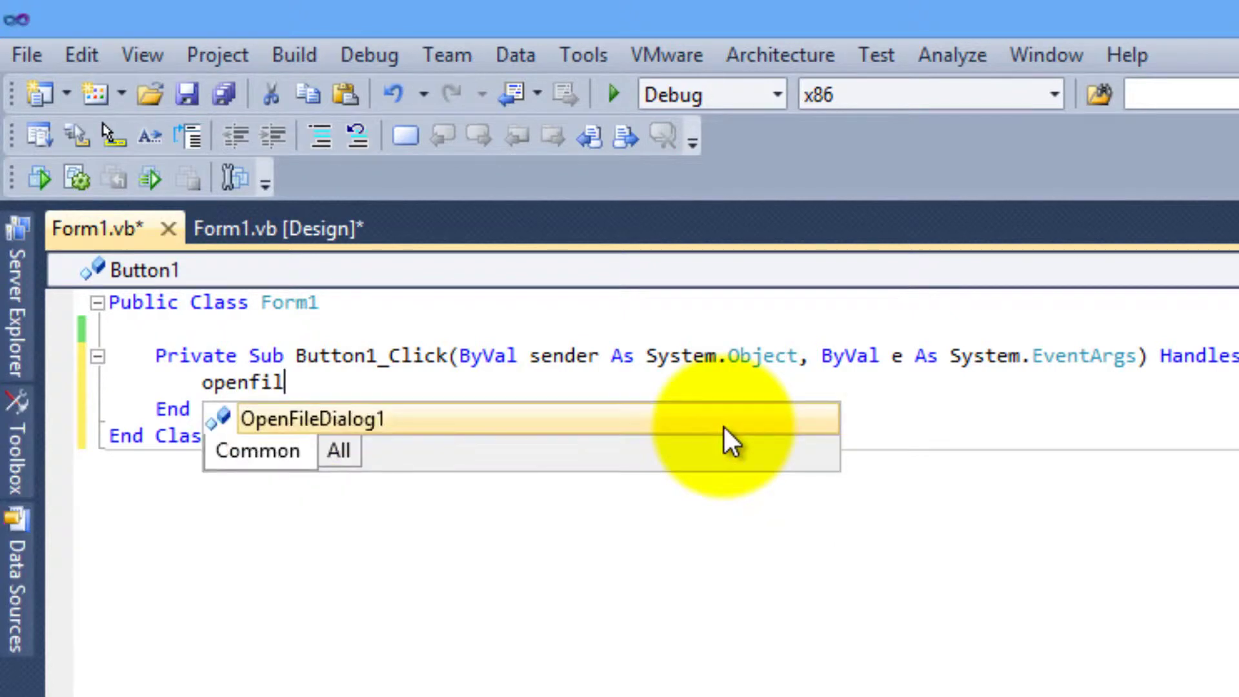
pyautogui.write('e.show')
pyautogui.press('Return')
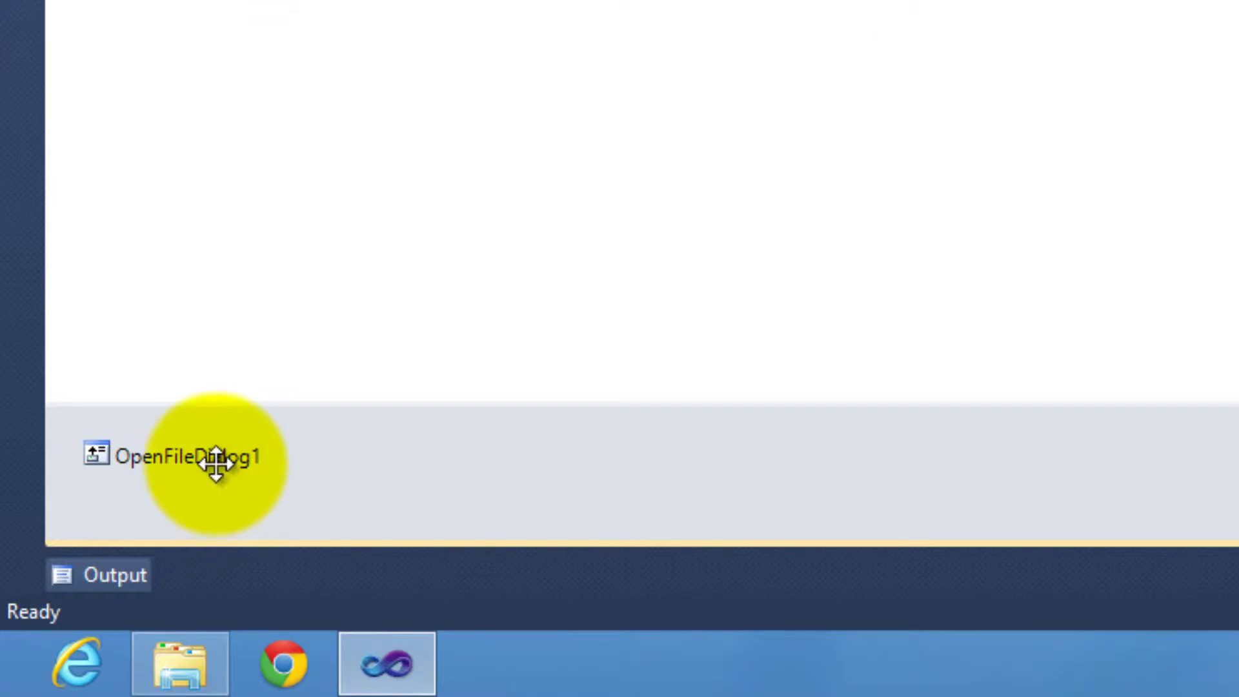
pyautogui.doubleClick(214, 462)
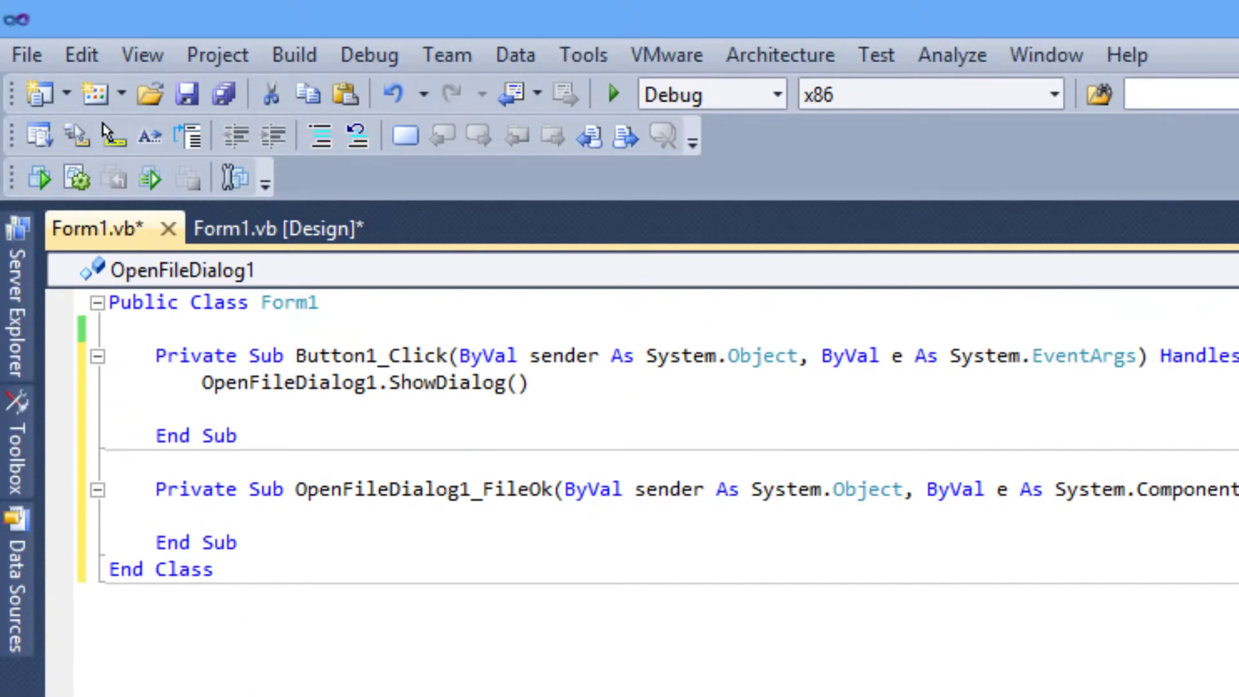
pyautogui.write('textbox1')
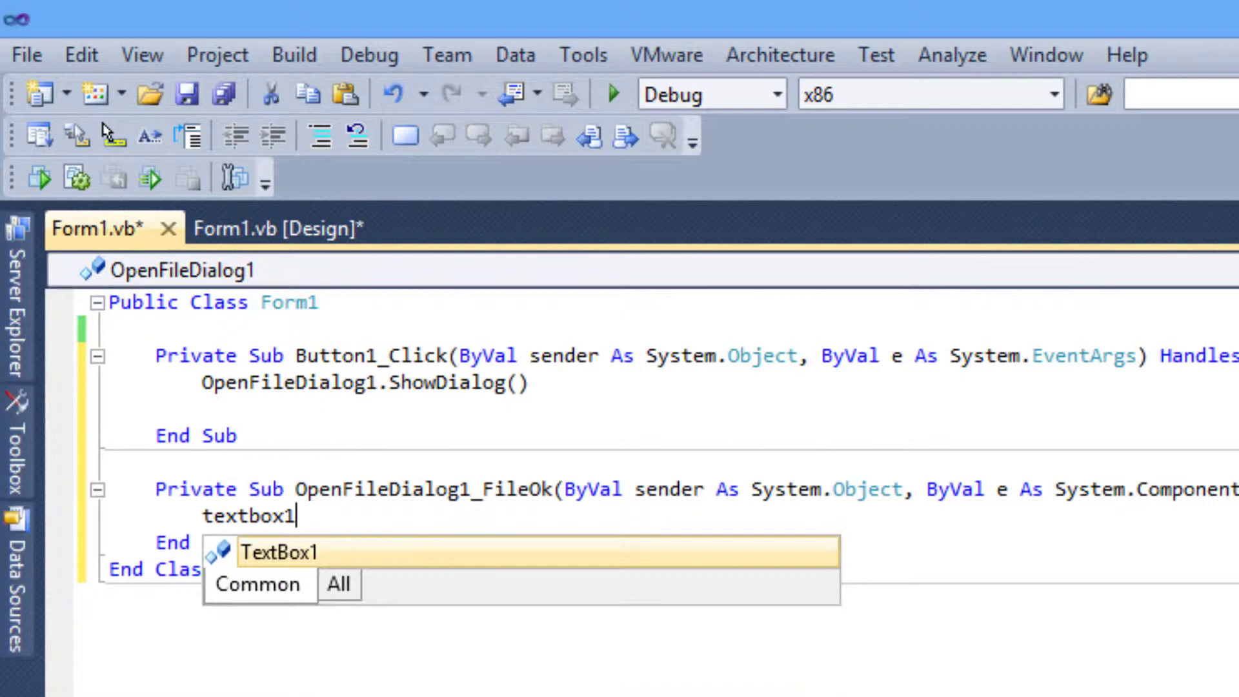
pyautogui.write('.text=')
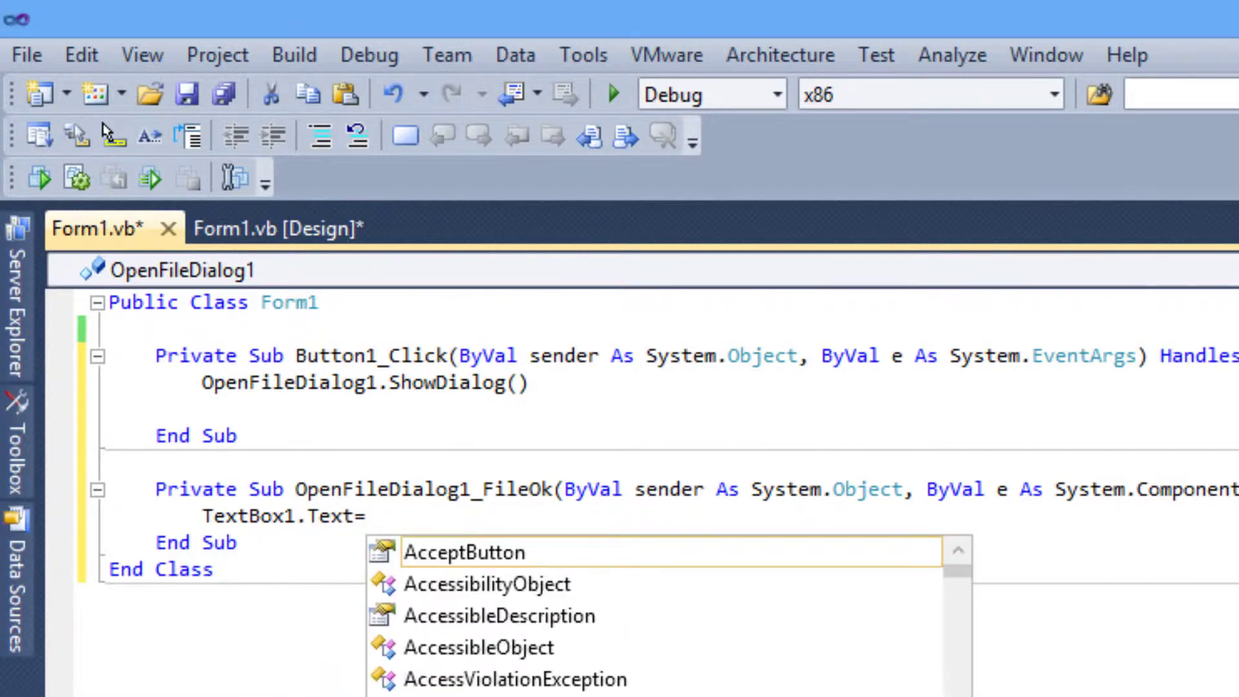
pyautogui.write('openfil.s')
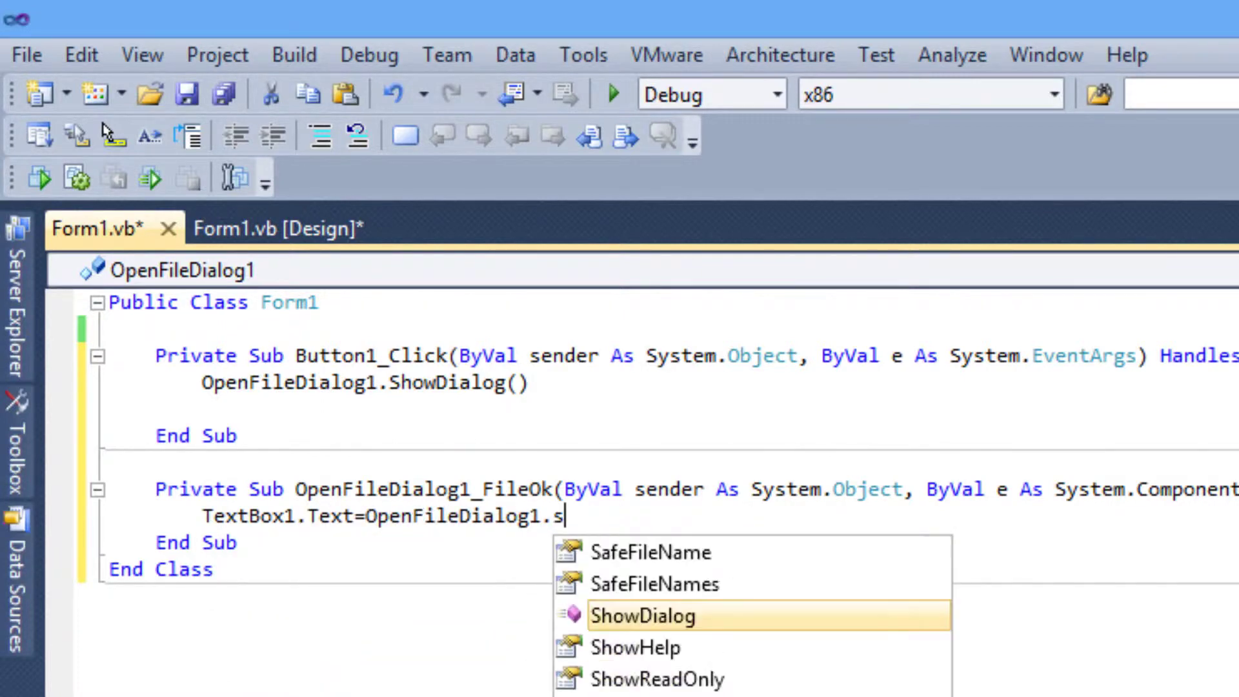
pyautogui.press('BackSpace')
pyautogui.write('file')
pyautogui.press('Tab')
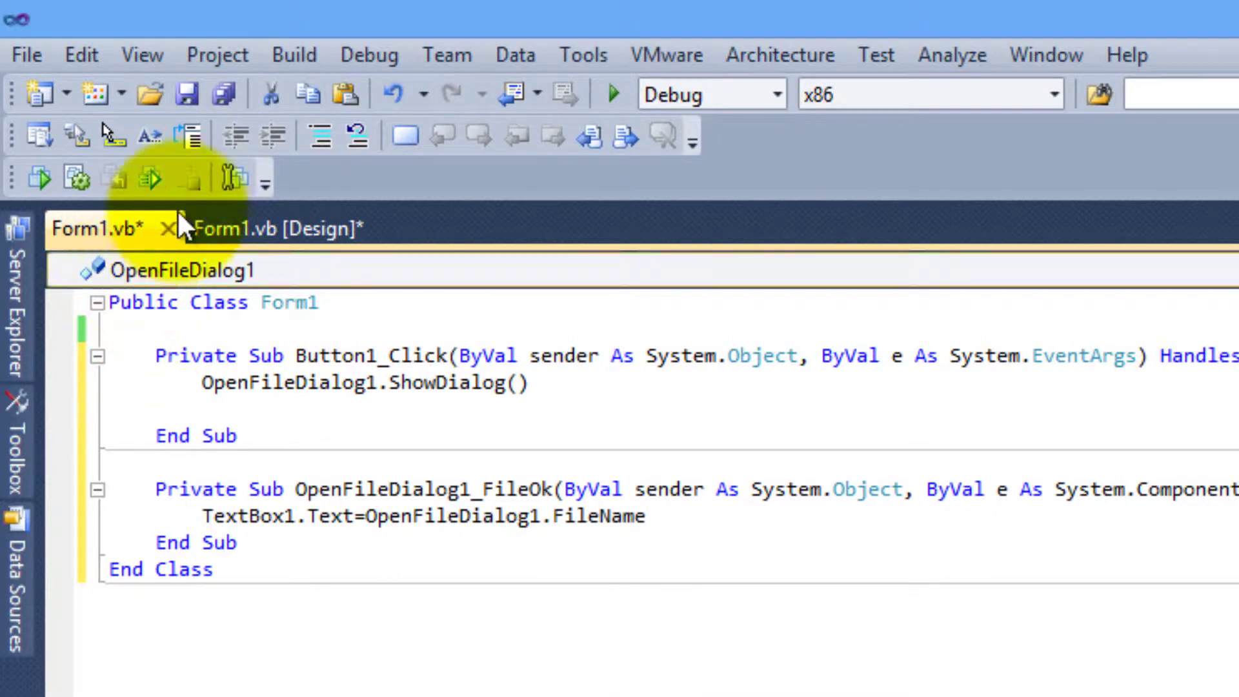
# Step: Create the Change button's click handler from the form designer
pyautogui.click(229, 227)
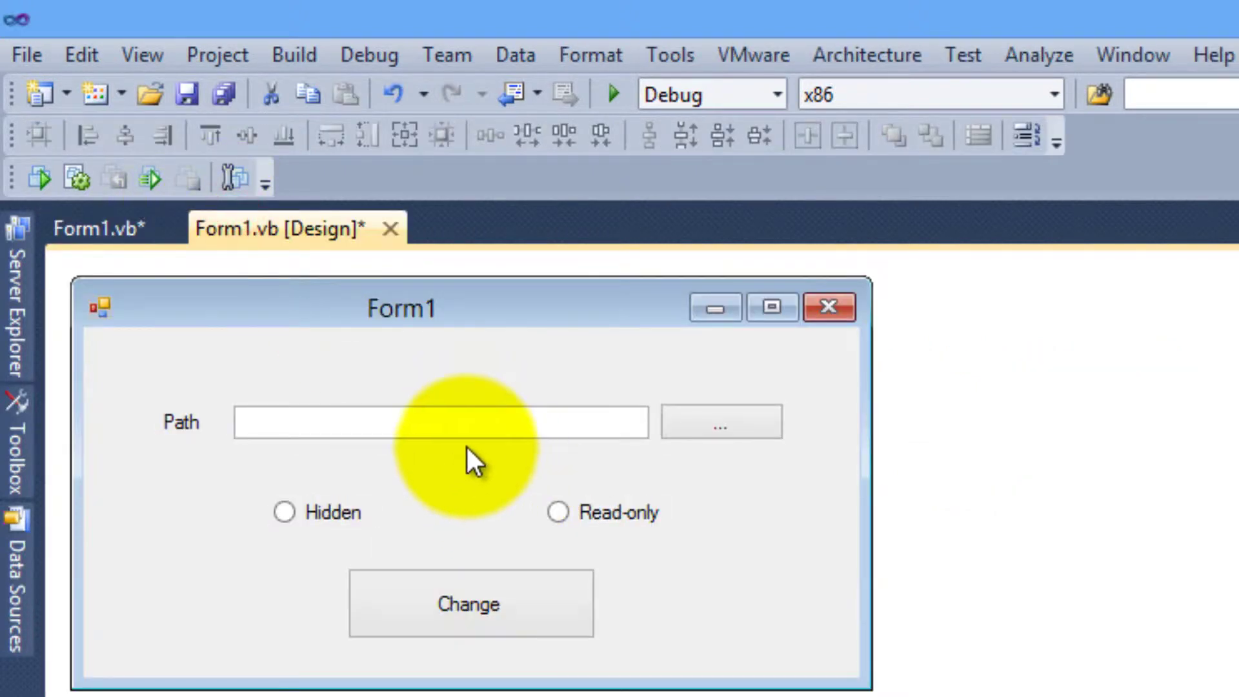
pyautogui.click(302, 426)
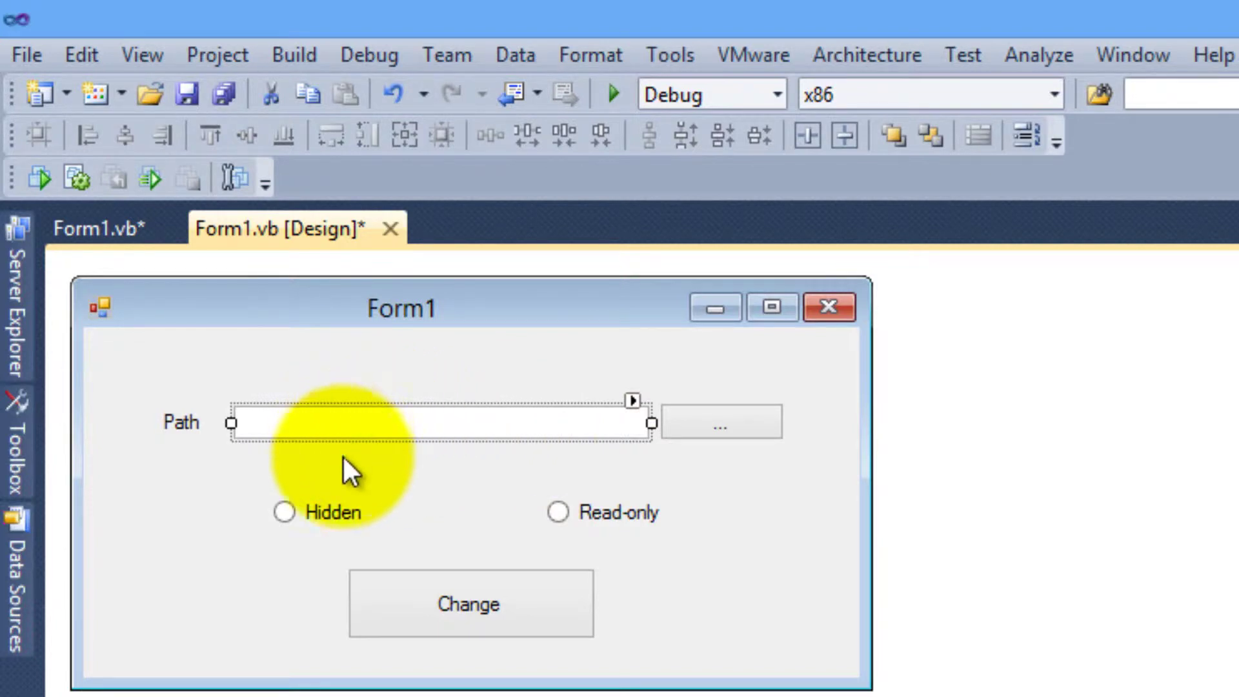
pyautogui.click(523, 635)
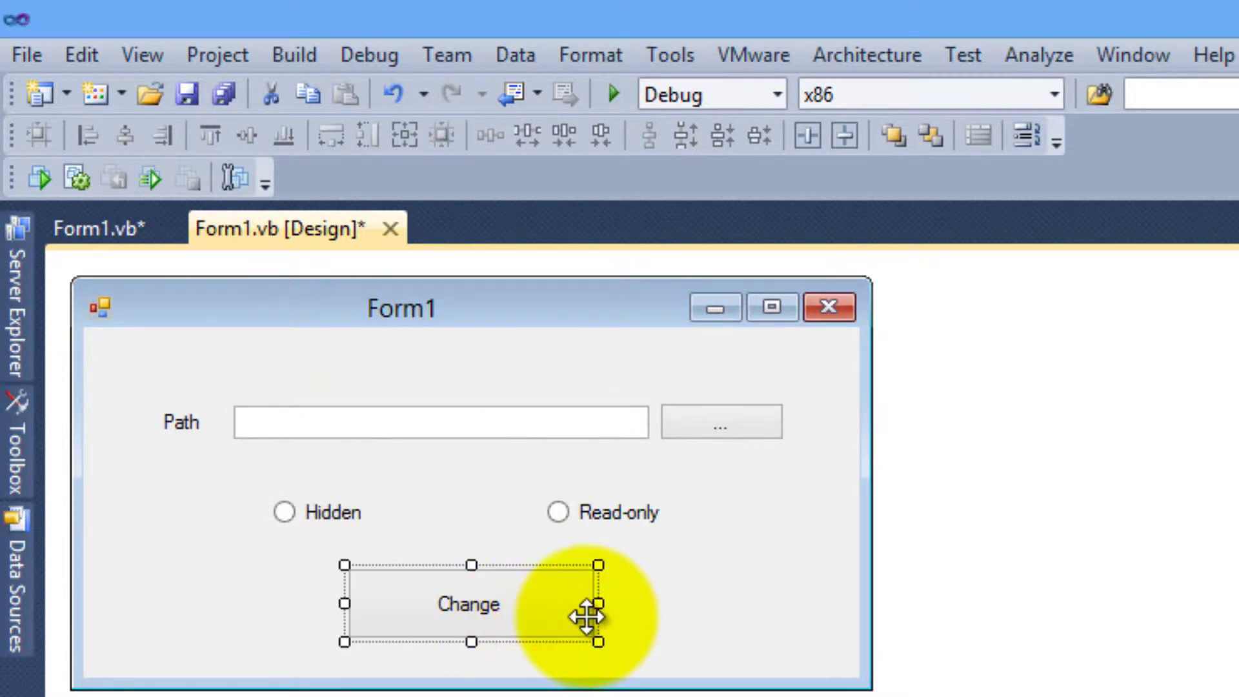
pyautogui.doubleClick(501, 606)
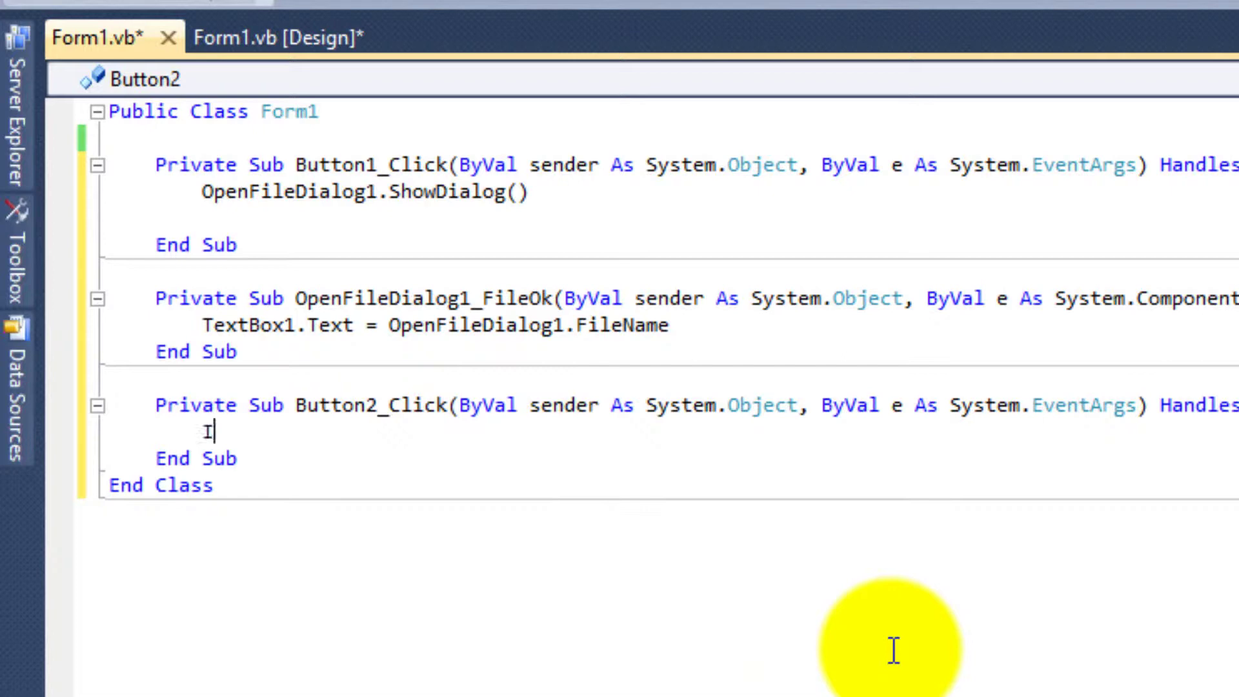
pyautogui.write('If')
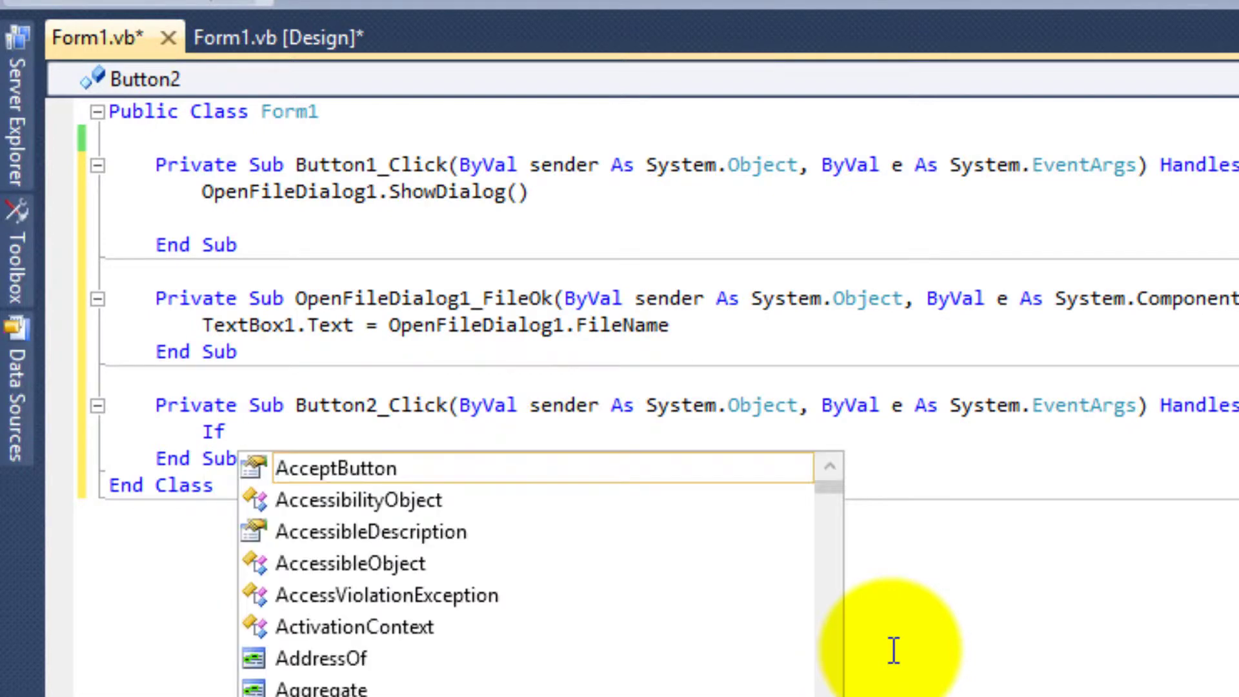
pyautogui.write(' radio')
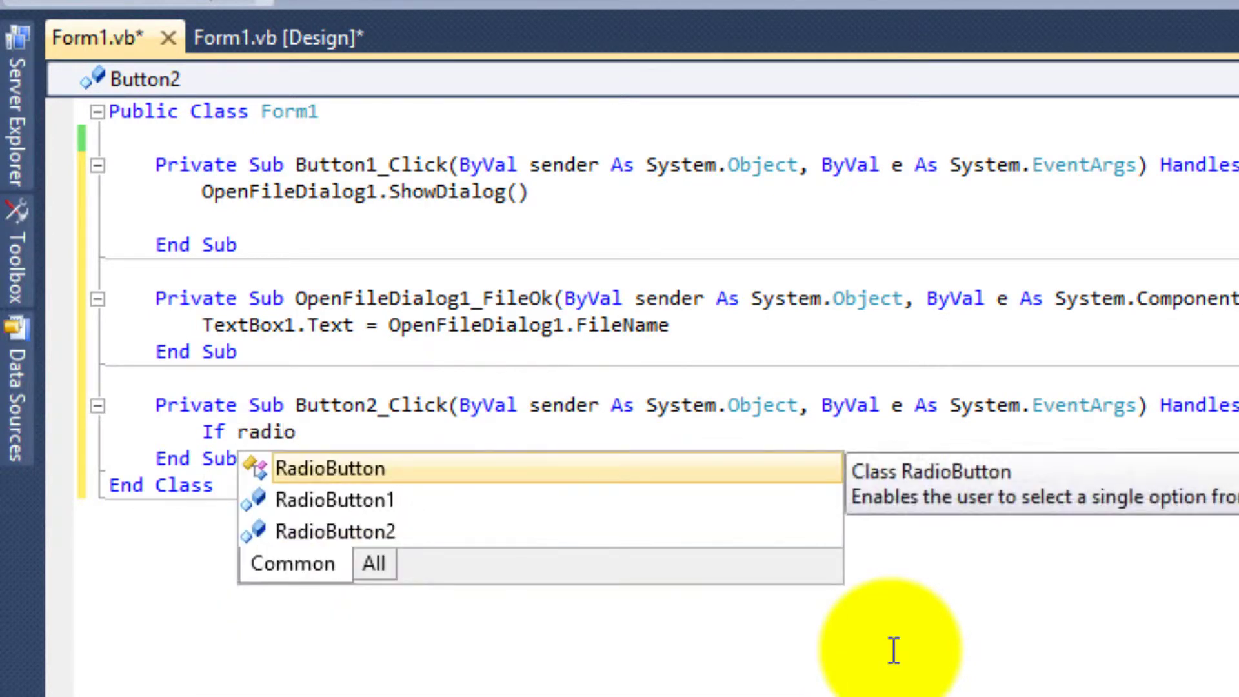
# Step: Add If RadioButton1.Checked = True, setting the file's attributes to FileAttributes.Hidden
pyautogui.press('Down')
pyautogui.write('.')
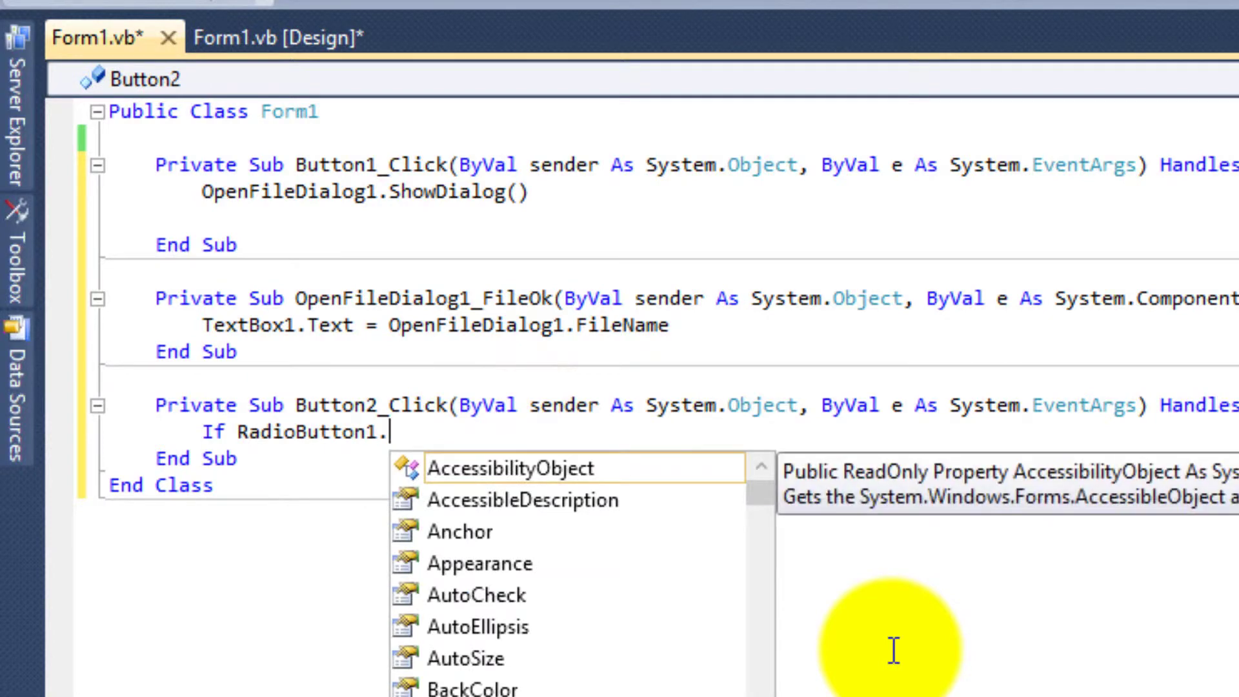
pyautogui.write('ch')
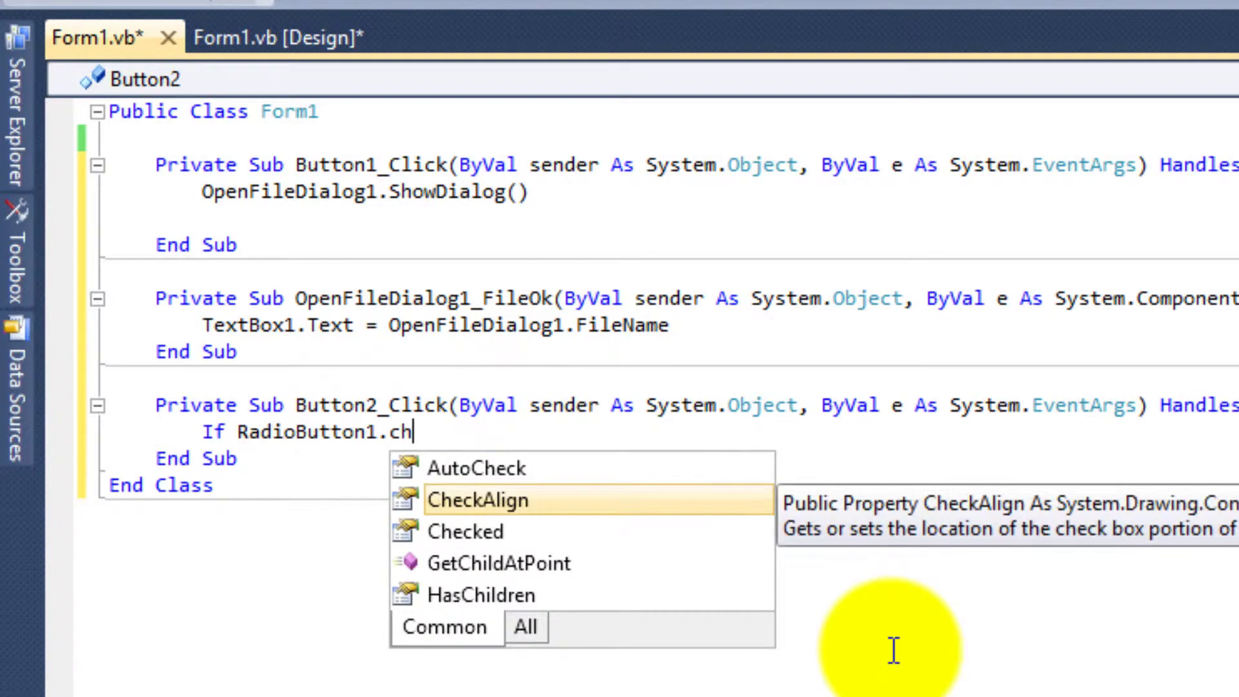
pyautogui.press('Down')
pyautogui.press('Tab')
pyautogui.write('=')
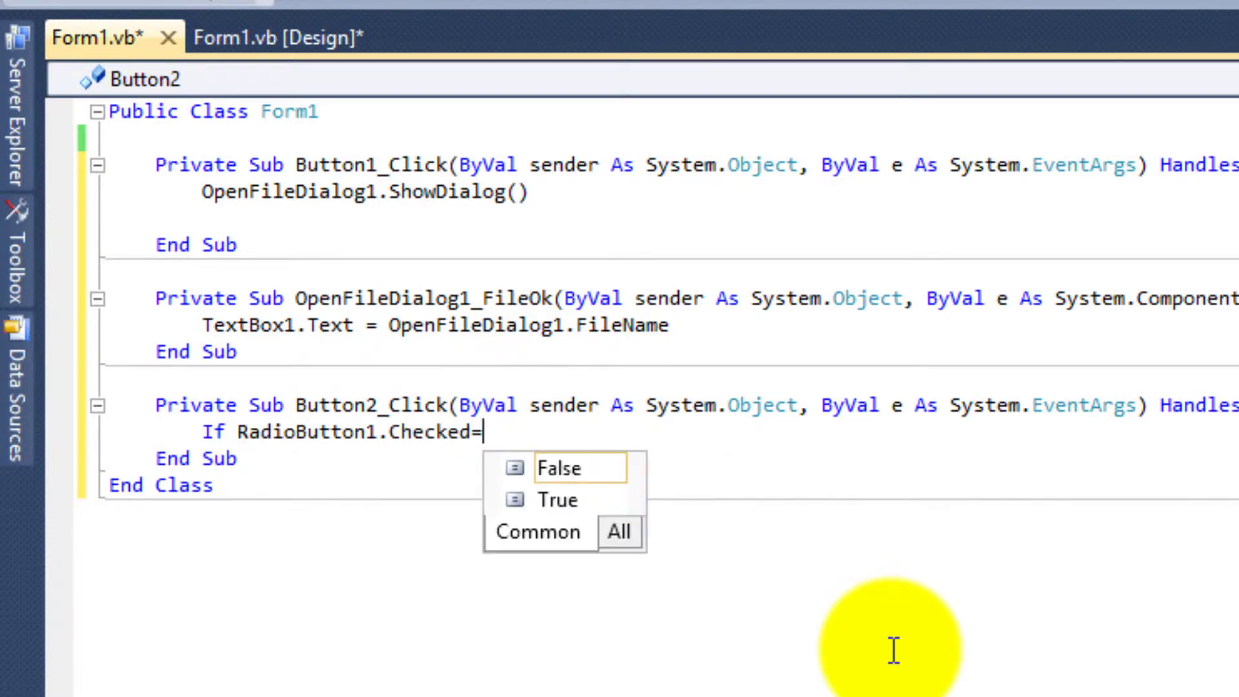
pyautogui.press('Down')
pyautogui.press('Return')
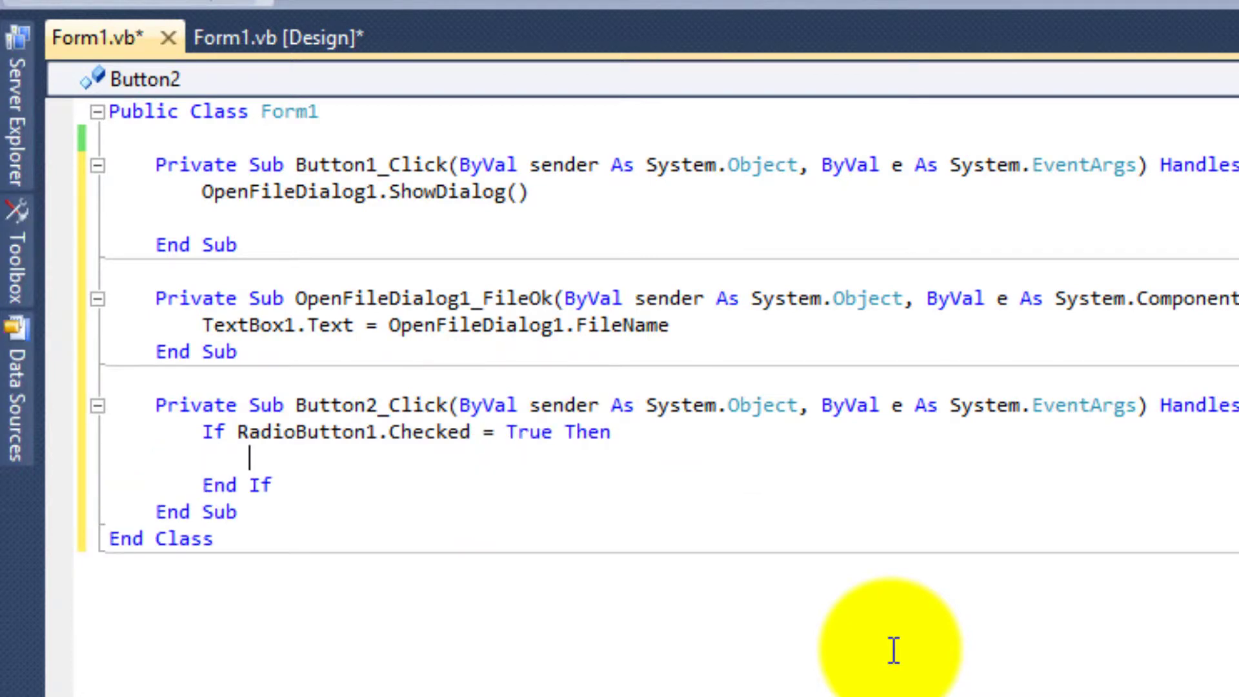
pyautogui.write('My.c')
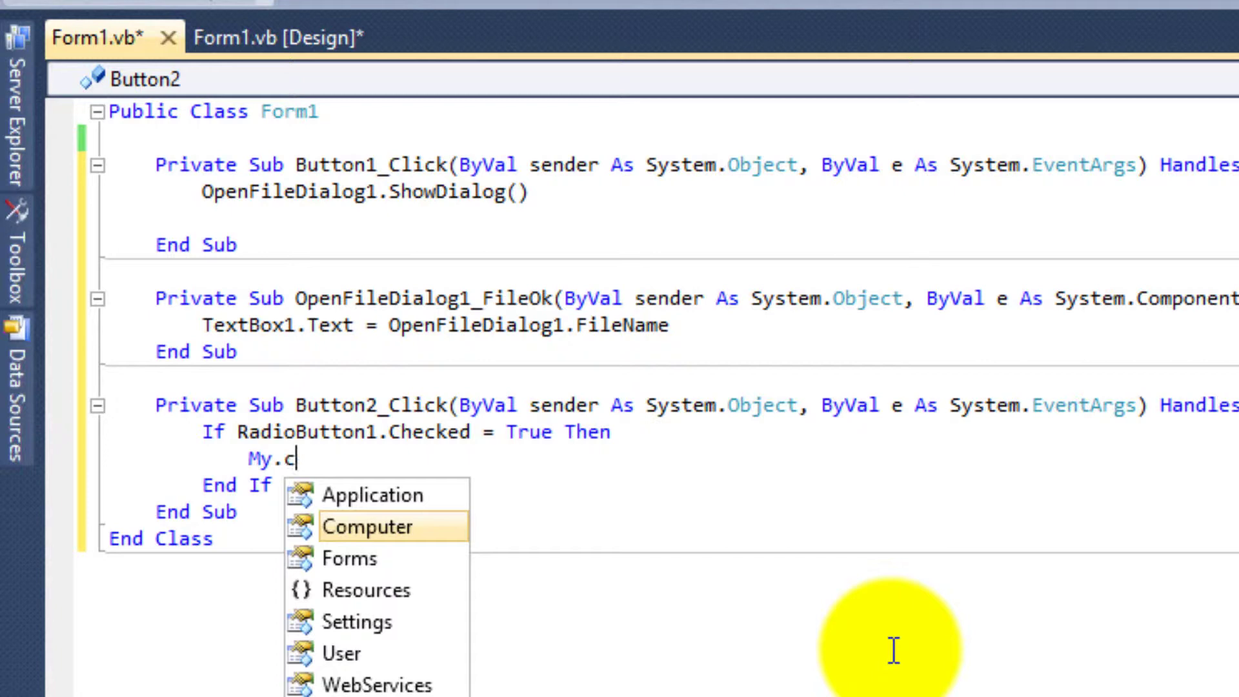
pyautogui.write('.')
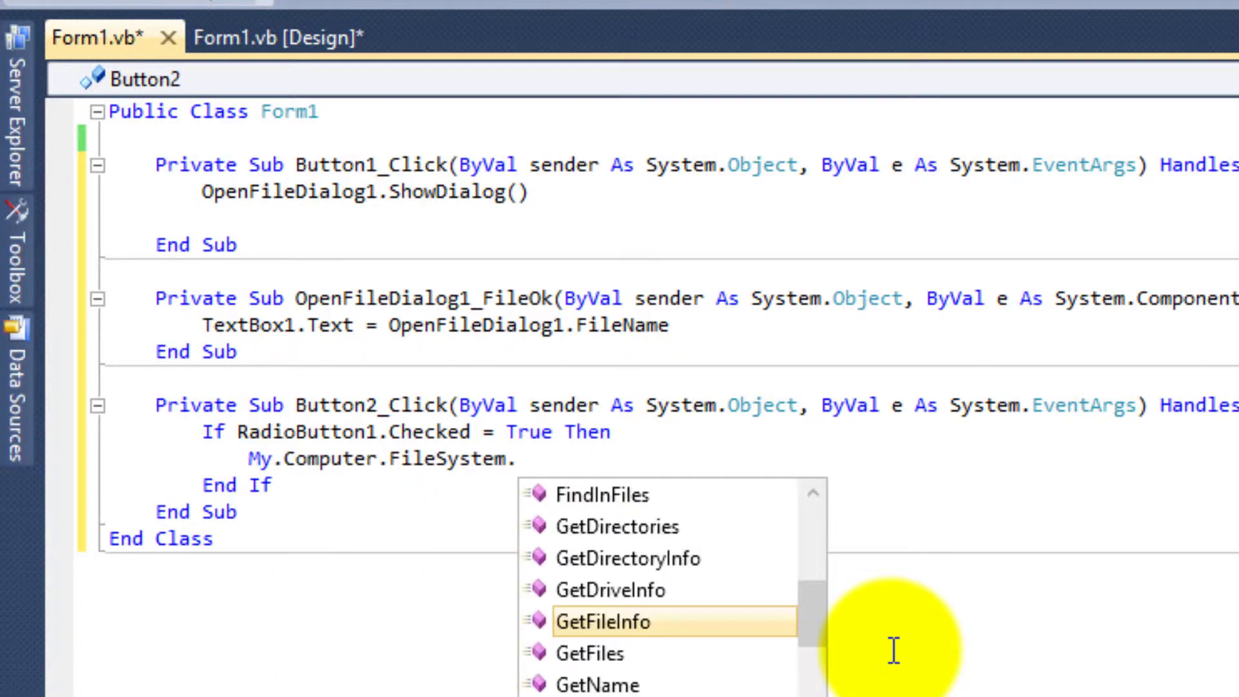
pyautogui.write('fi.(text')
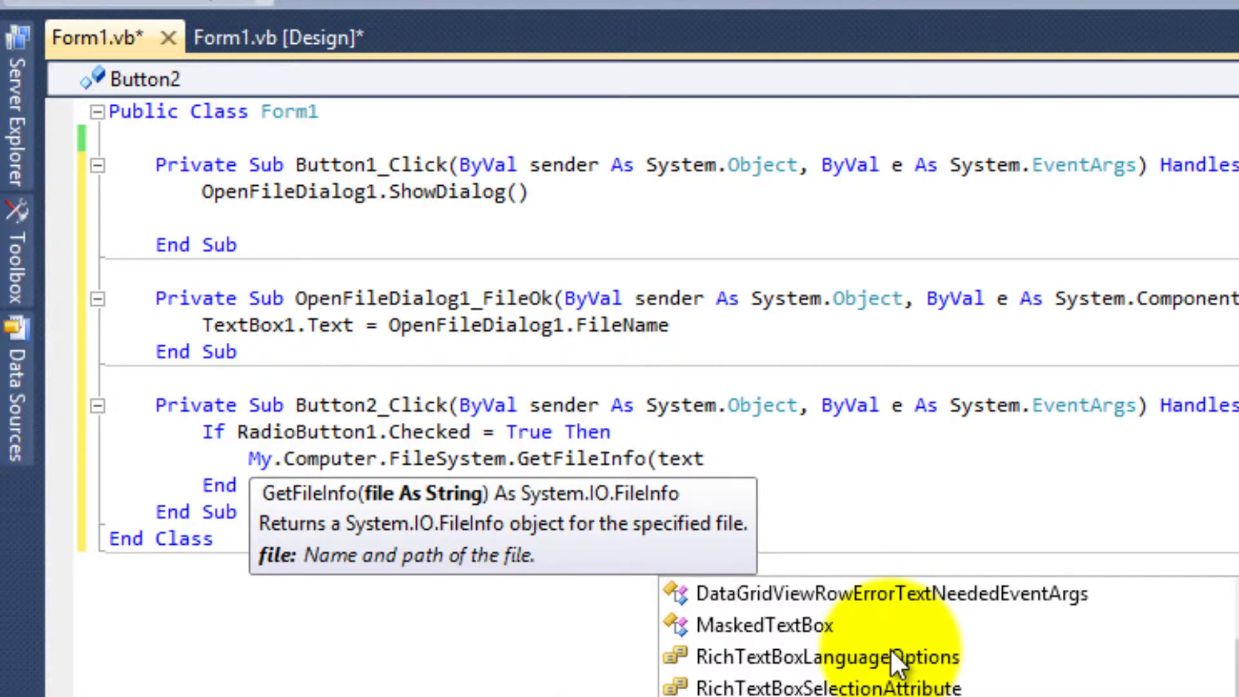
pyautogui.write('box1.text')
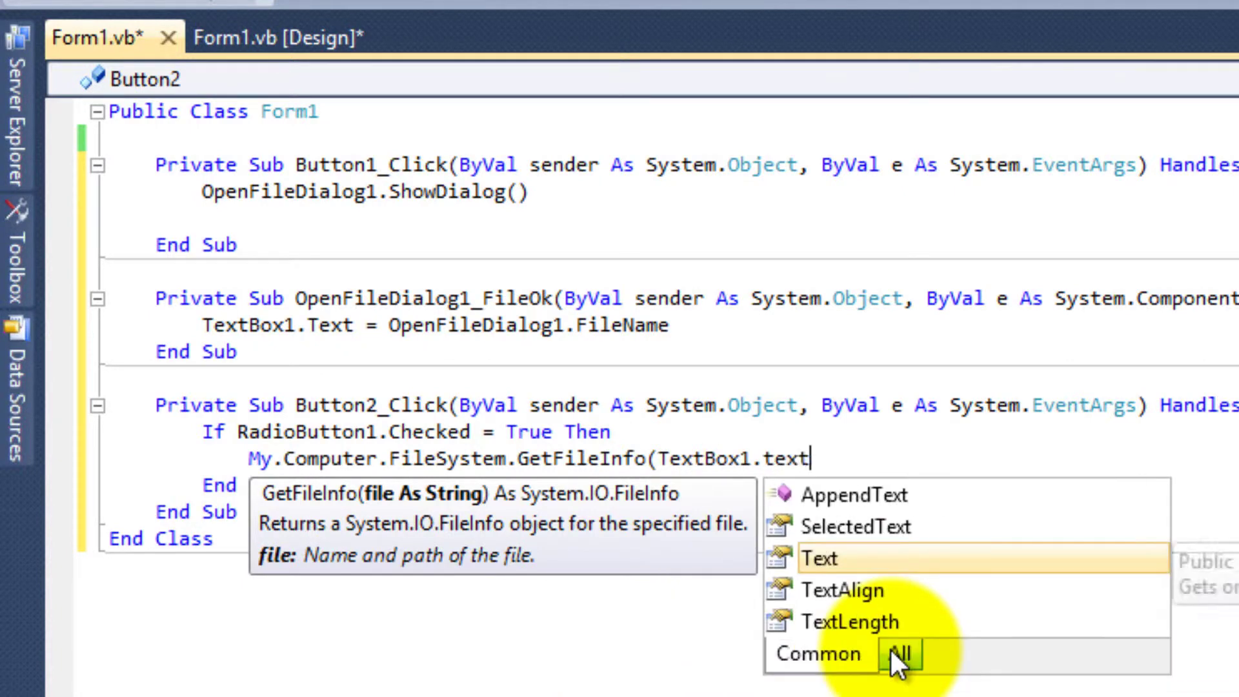
pyautogui.write(').')
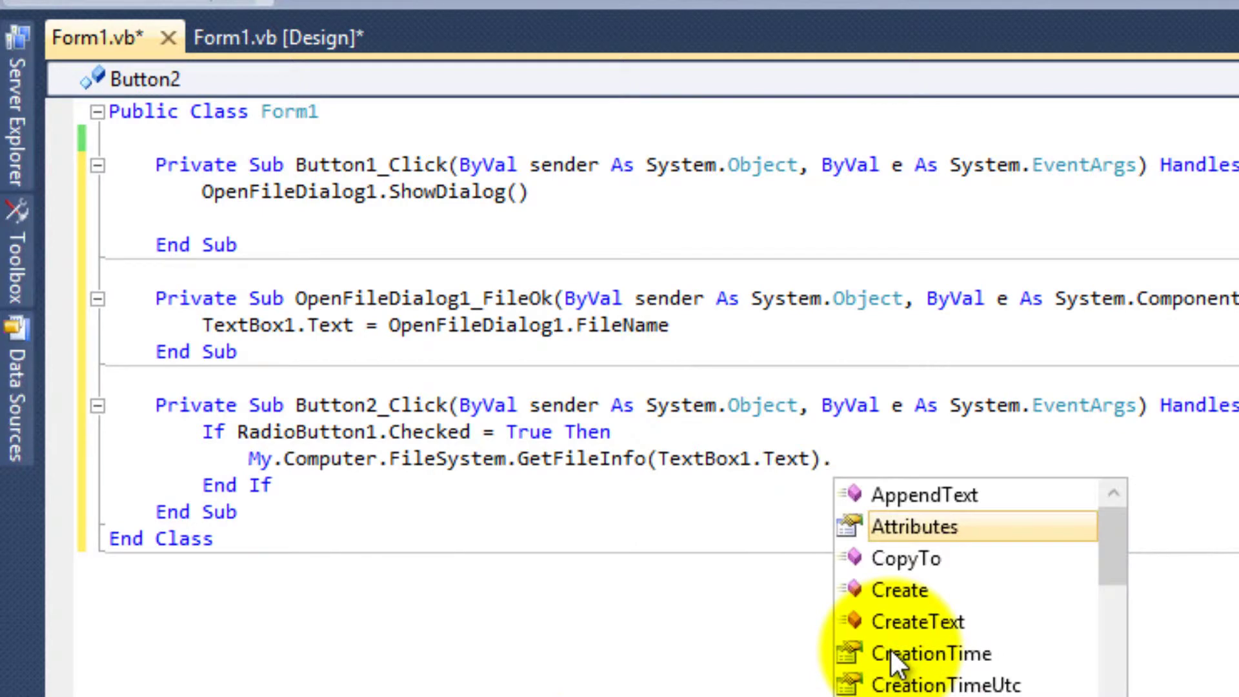
pyautogui.write('a.')
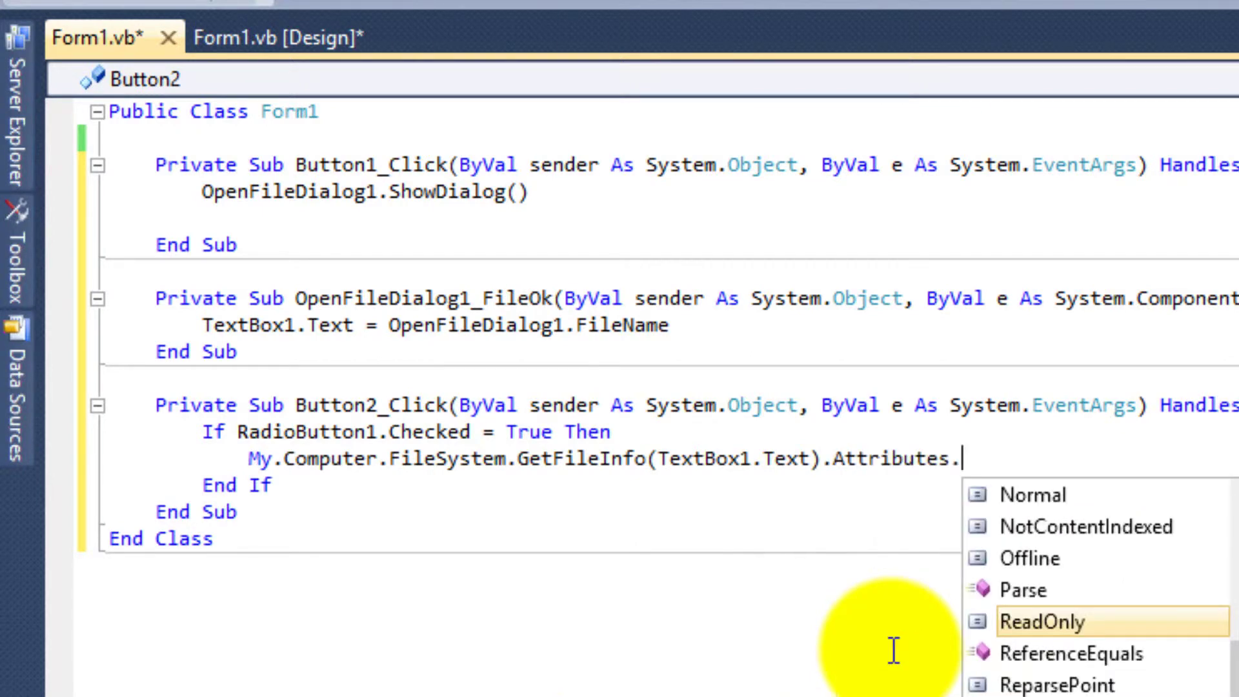
pyautogui.press('BackSpace')
pyautogui.write('=h')
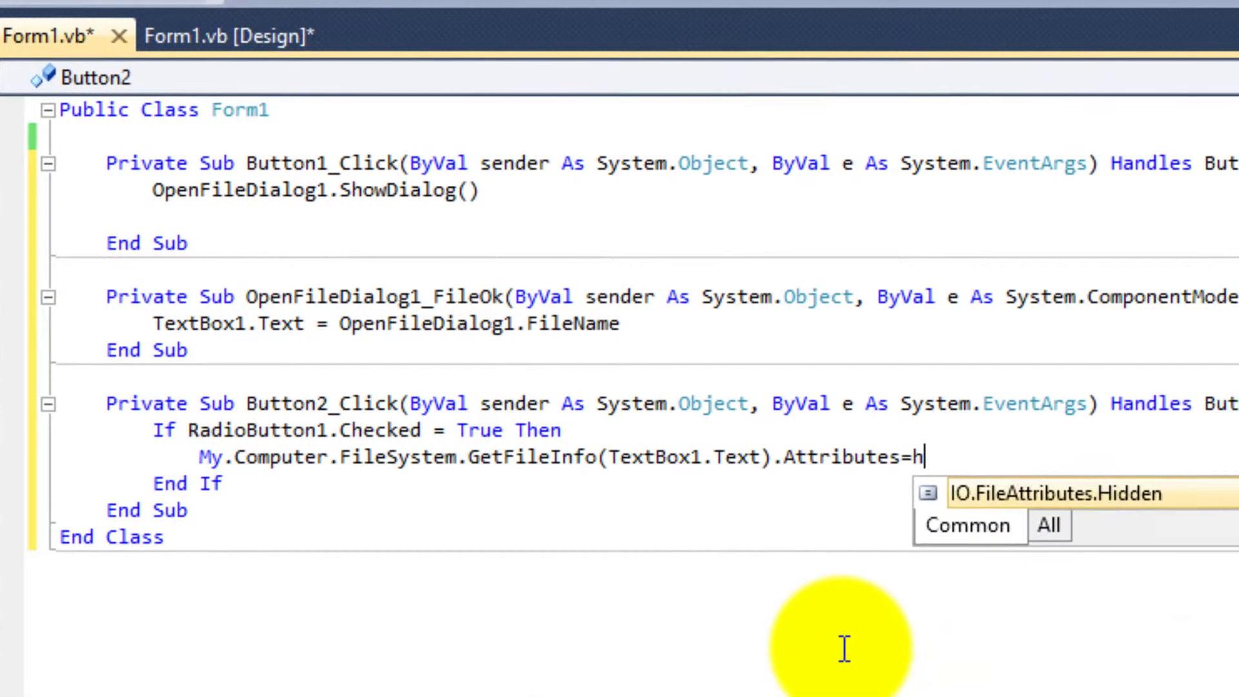
pyautogui.write('i')
pyautogui.press('Return')
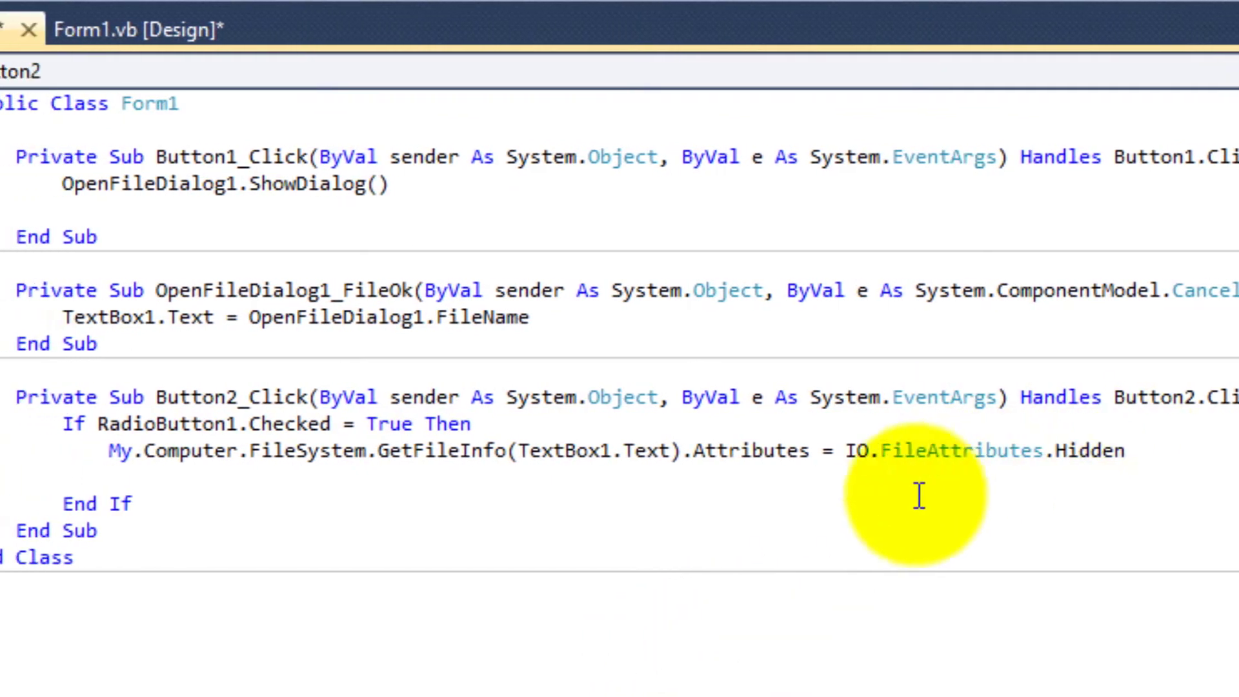
# Step: Add ElseIf RadioButton2.Checked = True, setting the file's attributes to IO.FileAttributes.ReadOnly
pyautogui.press('Return')
pyautogui.write('Else')
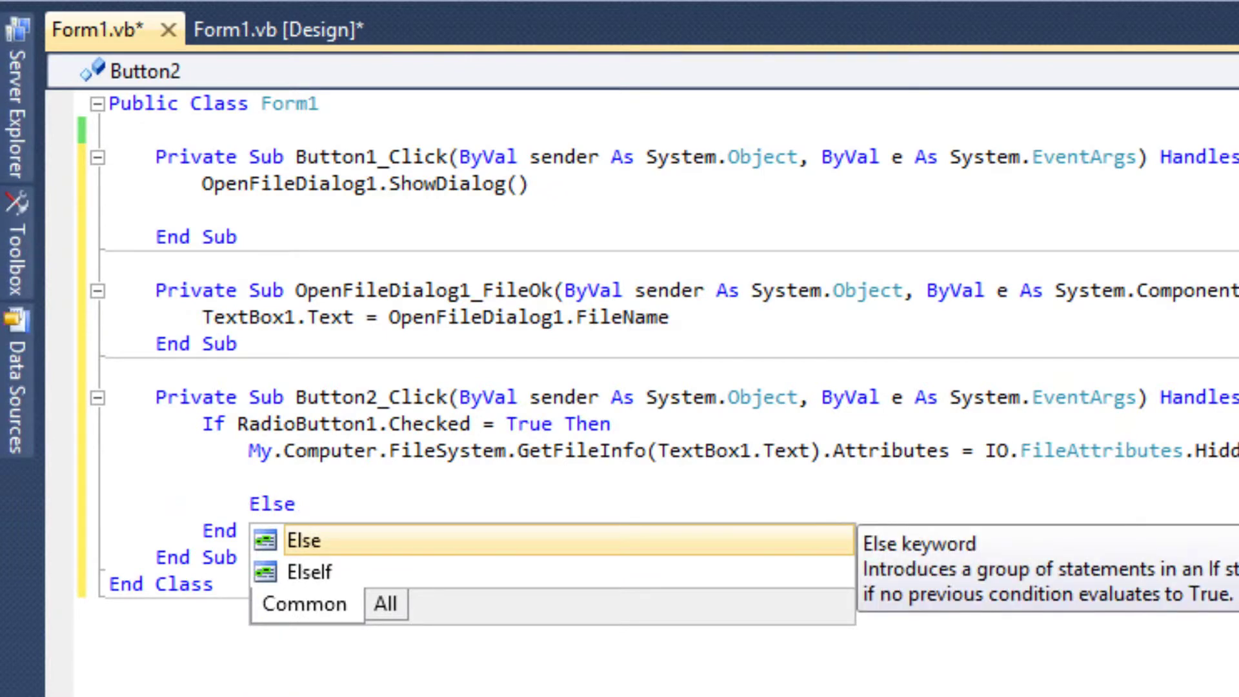
pyautogui.write('If rado')
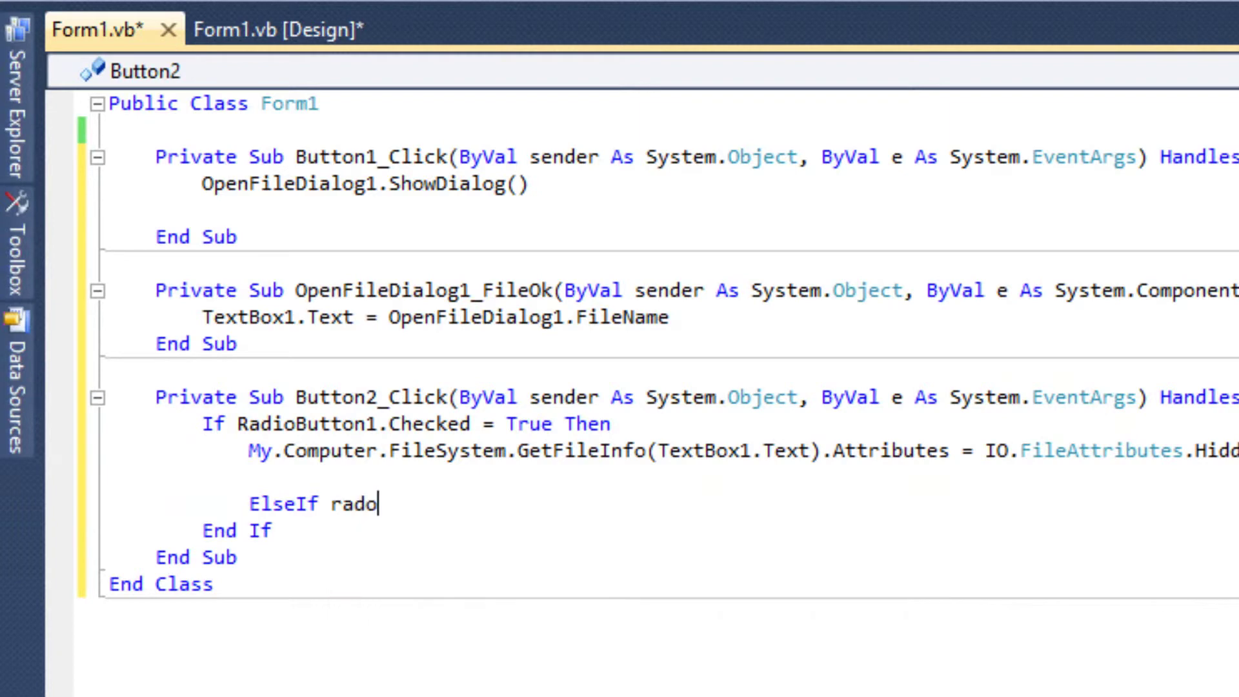
pyautogui.press('BackSpace')
pyautogui.write('io')
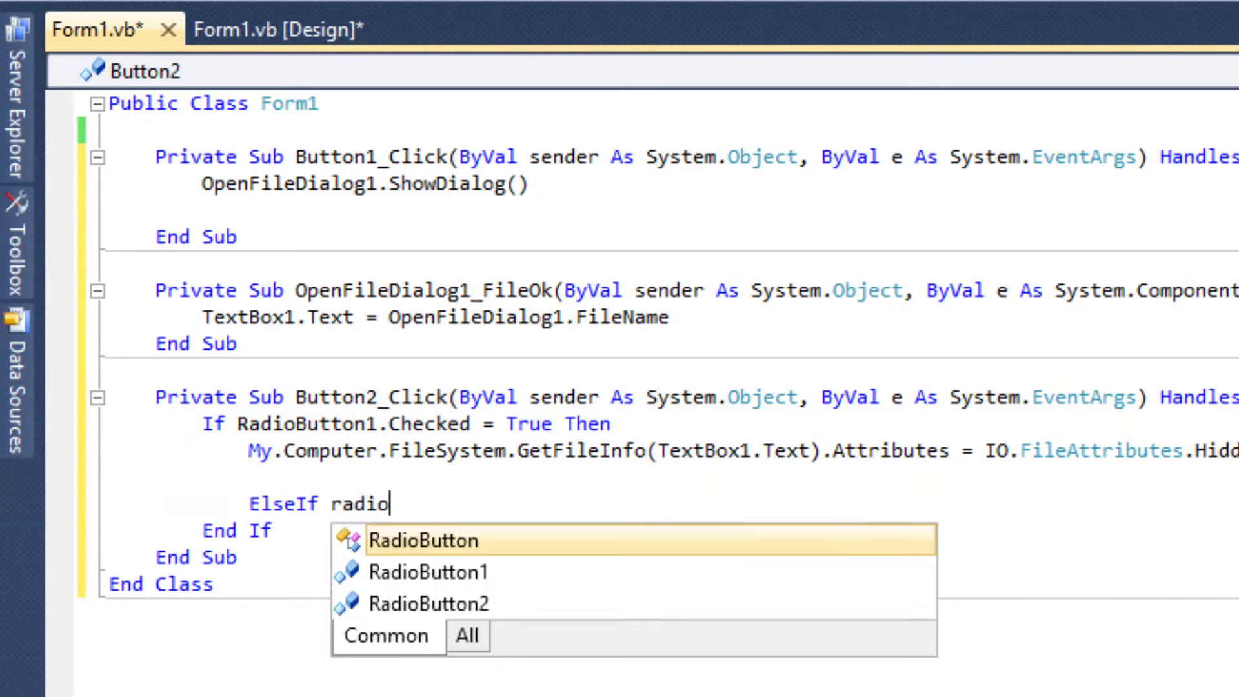
pyautogui.press('Down')
pyautogui.press('Down')
pyautogui.write('.c')
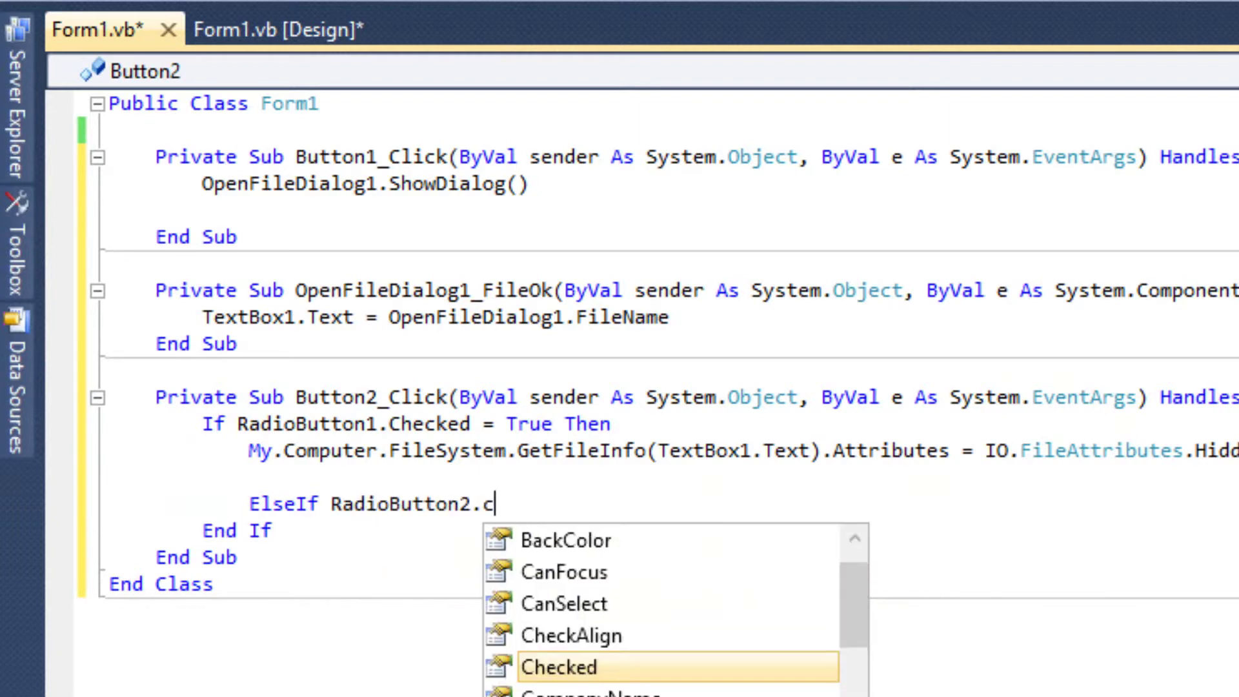
pyautogui.write('hecked=')
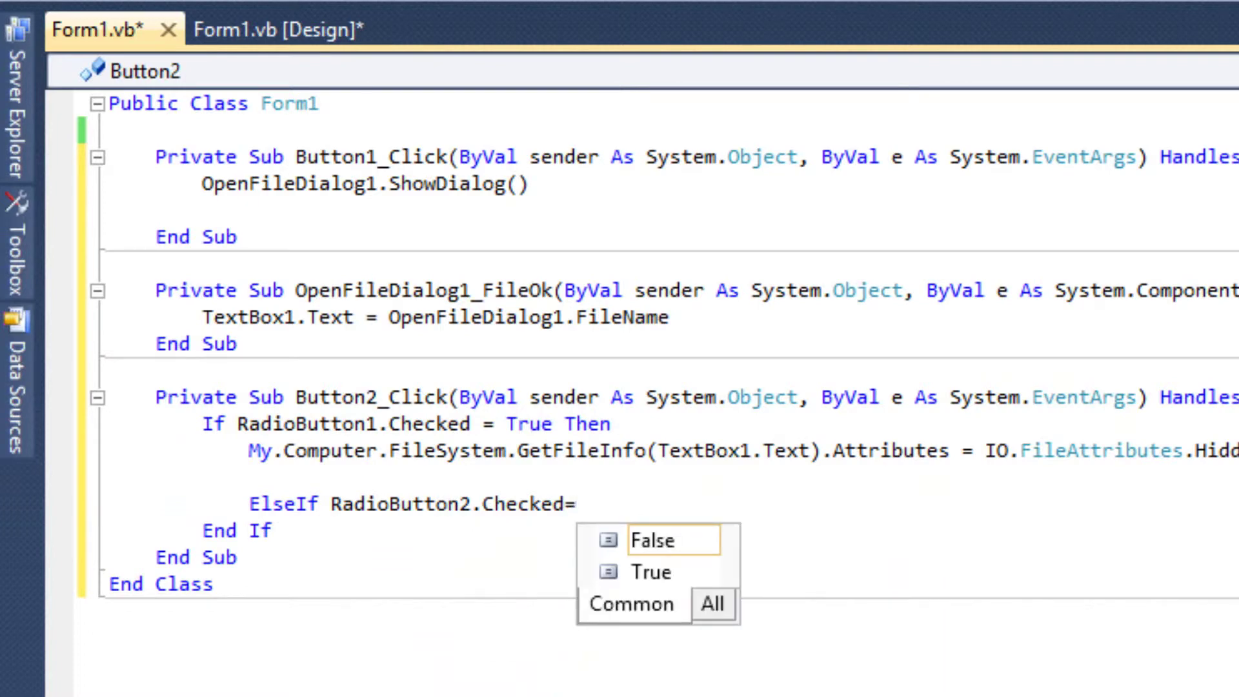
pyautogui.write('True')
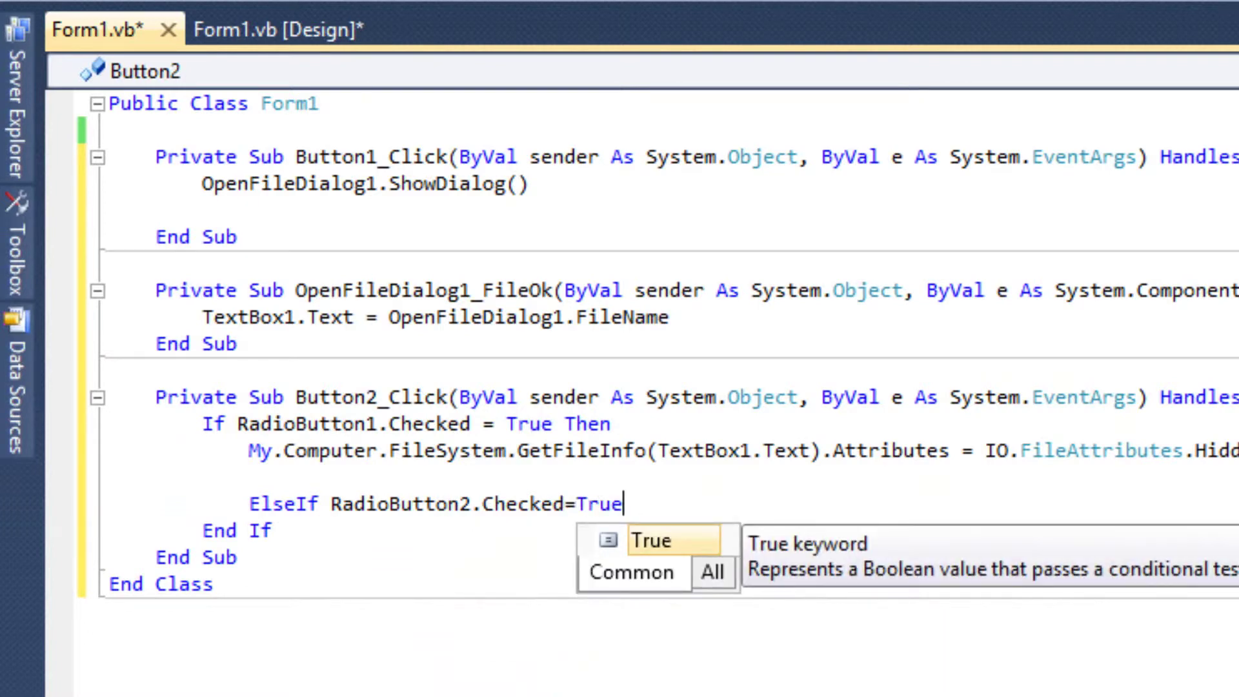
pyautogui.press('Return')
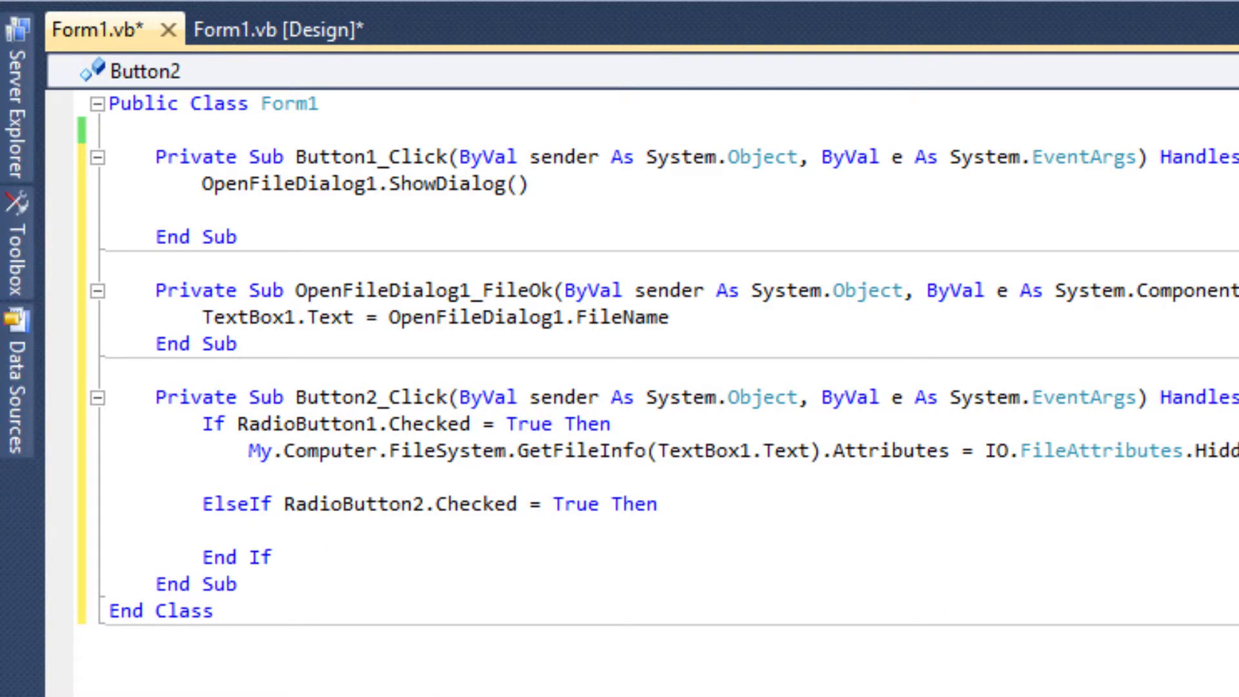
pyautogui.write('My.computer')
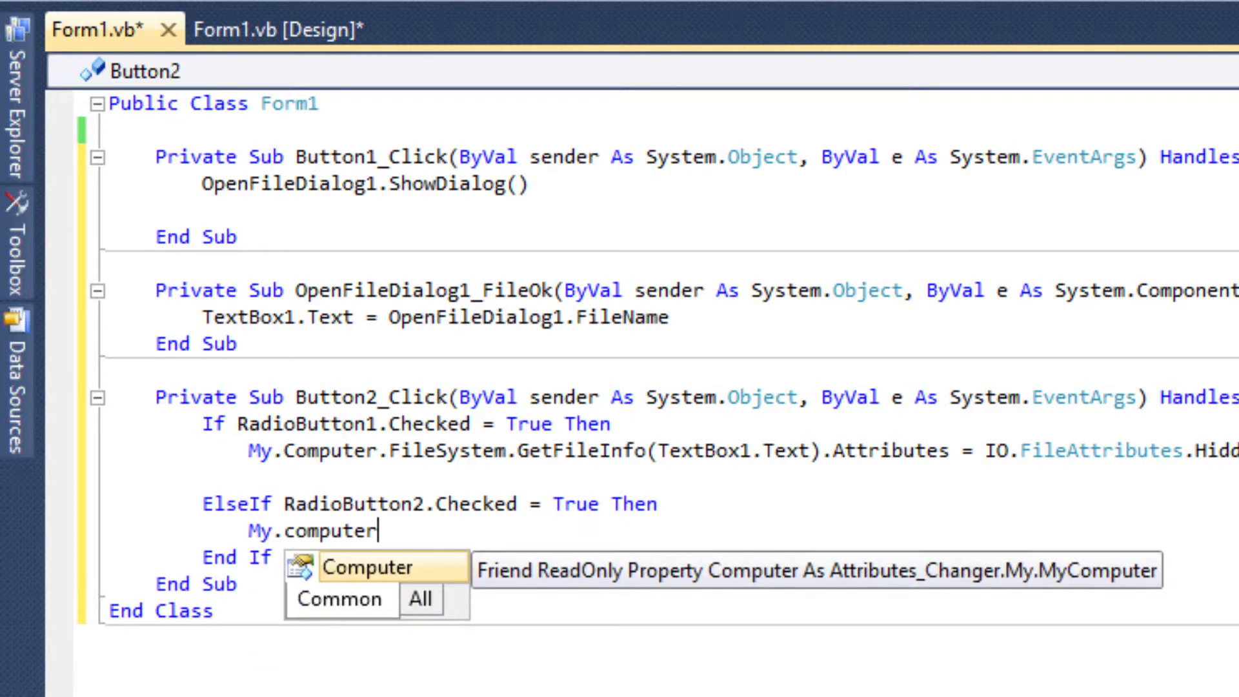
pyautogui.press('BackSpace')
pyautogui.write('.')
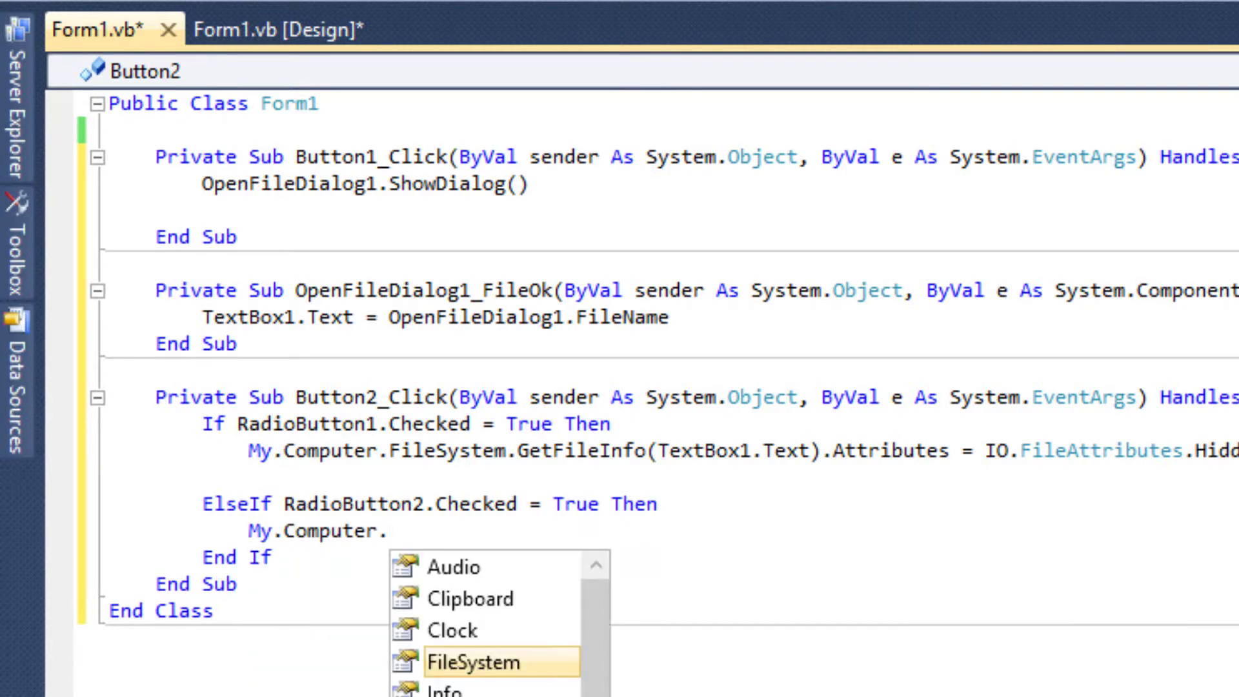
pyautogui.write('fileSystem.get')
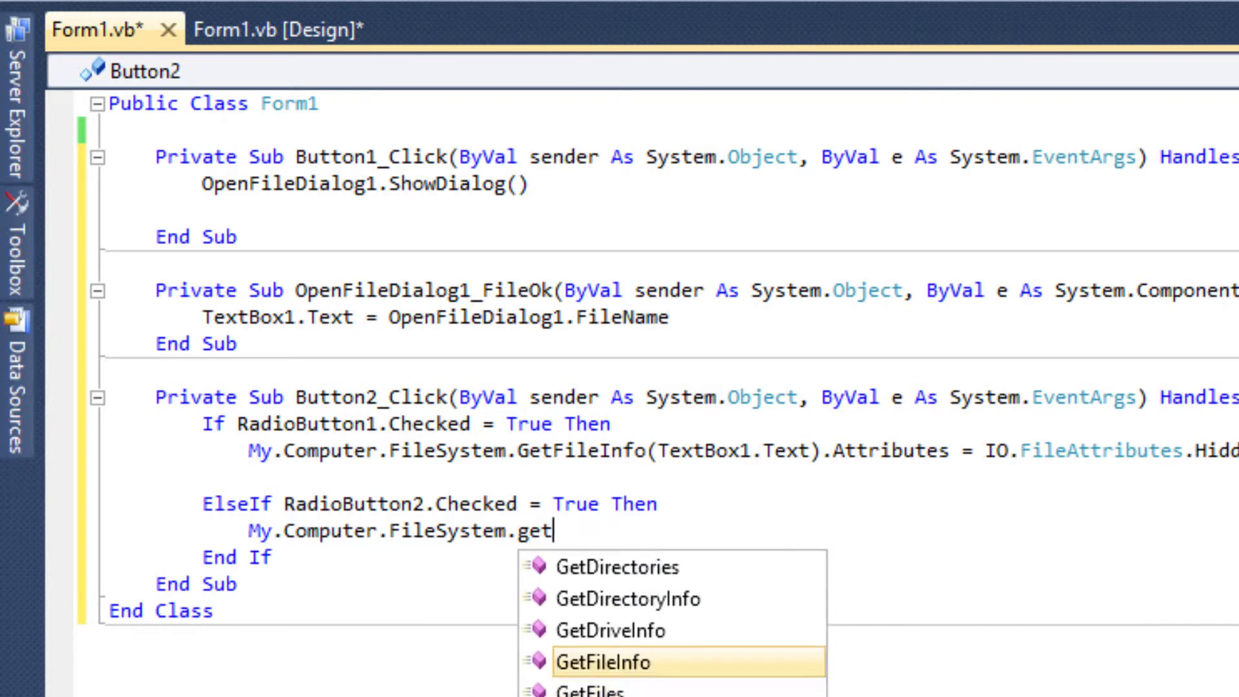
pyautogui.write('(')
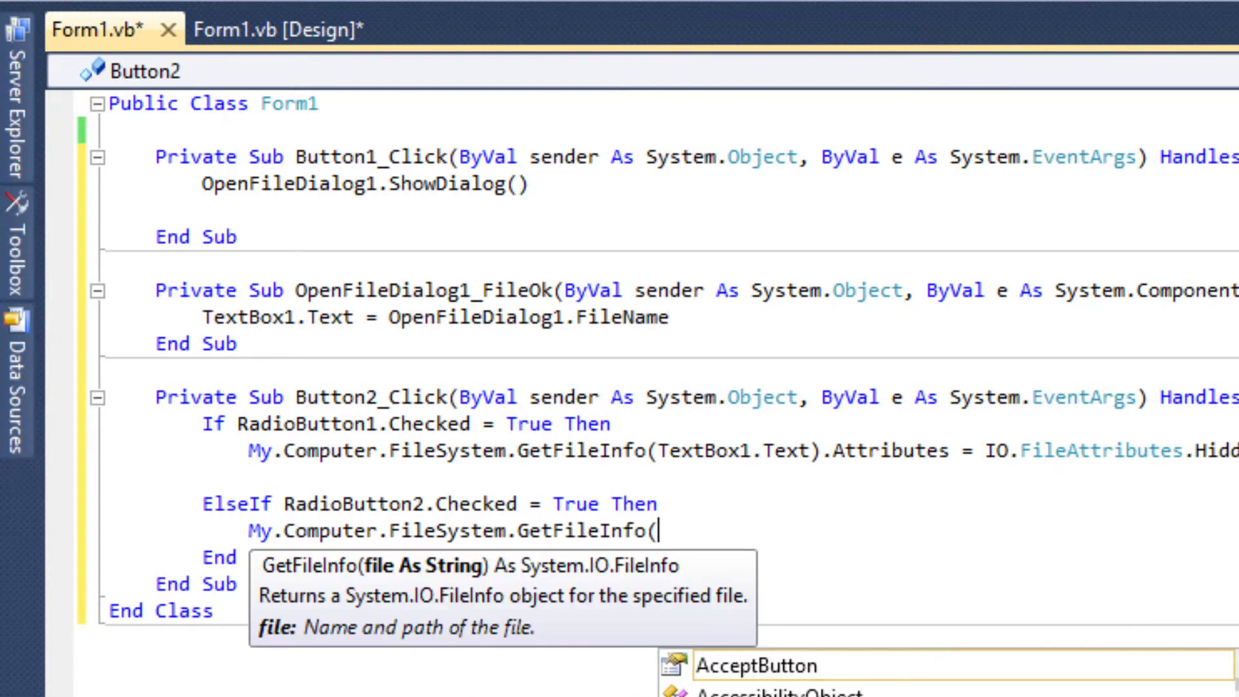
pyautogui.write('Textbo')
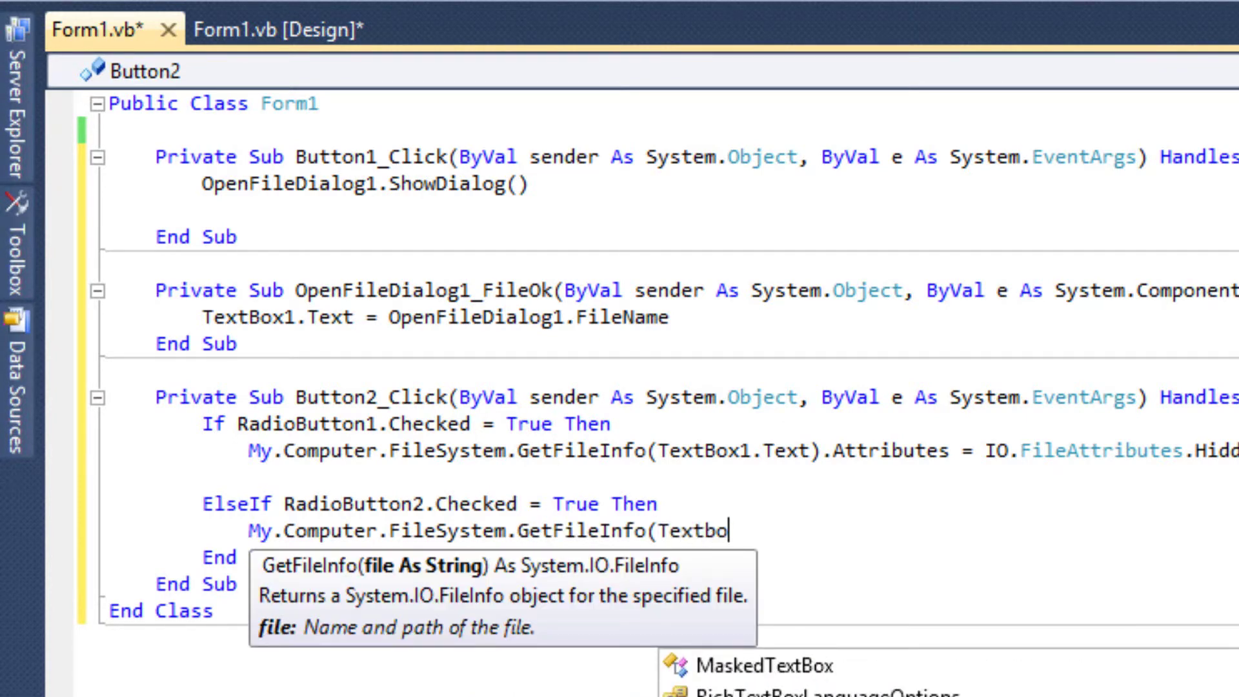
pyautogui.write('.text')
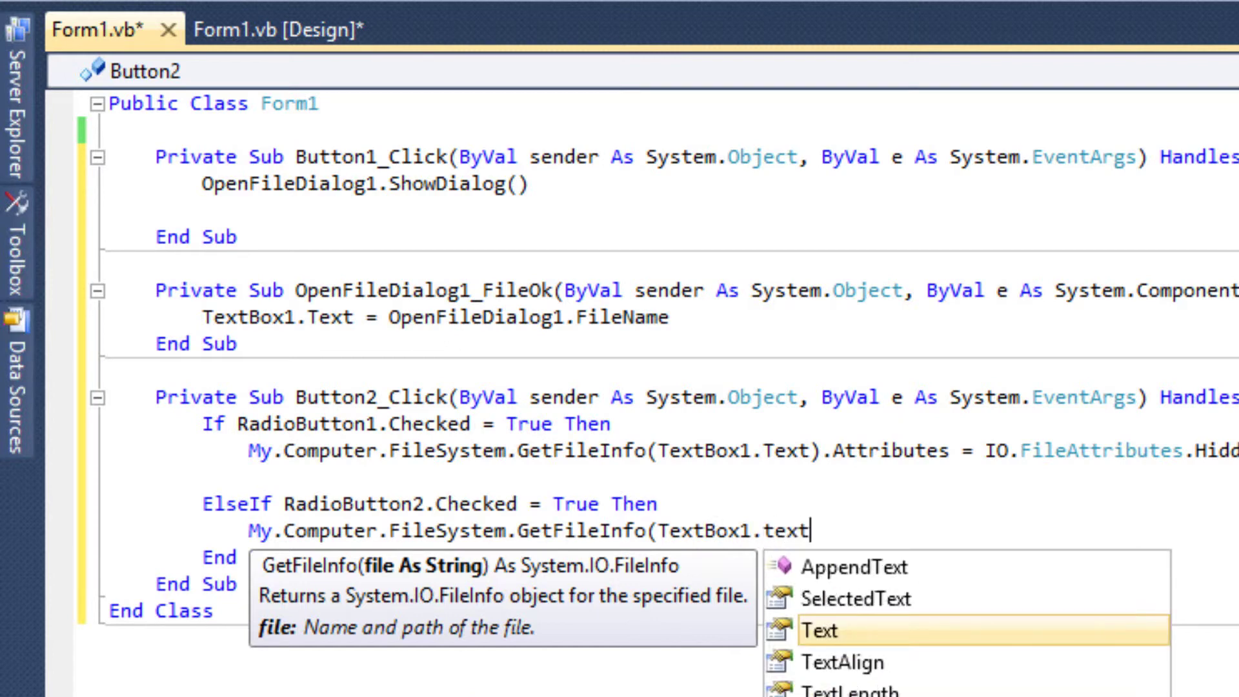
pyautogui.write('(')
pyautogui.press('BackSpace')
pyautogui.write(')')
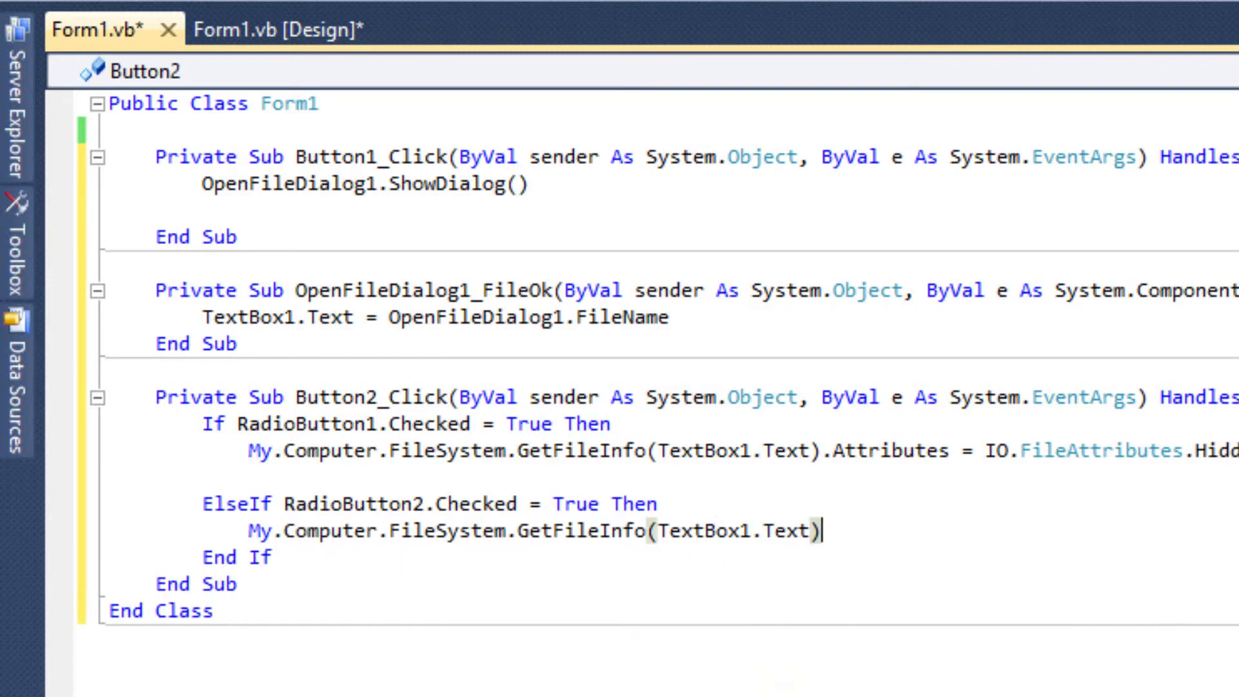
pyautogui.write('.at')
pyautogui.press('Tab')
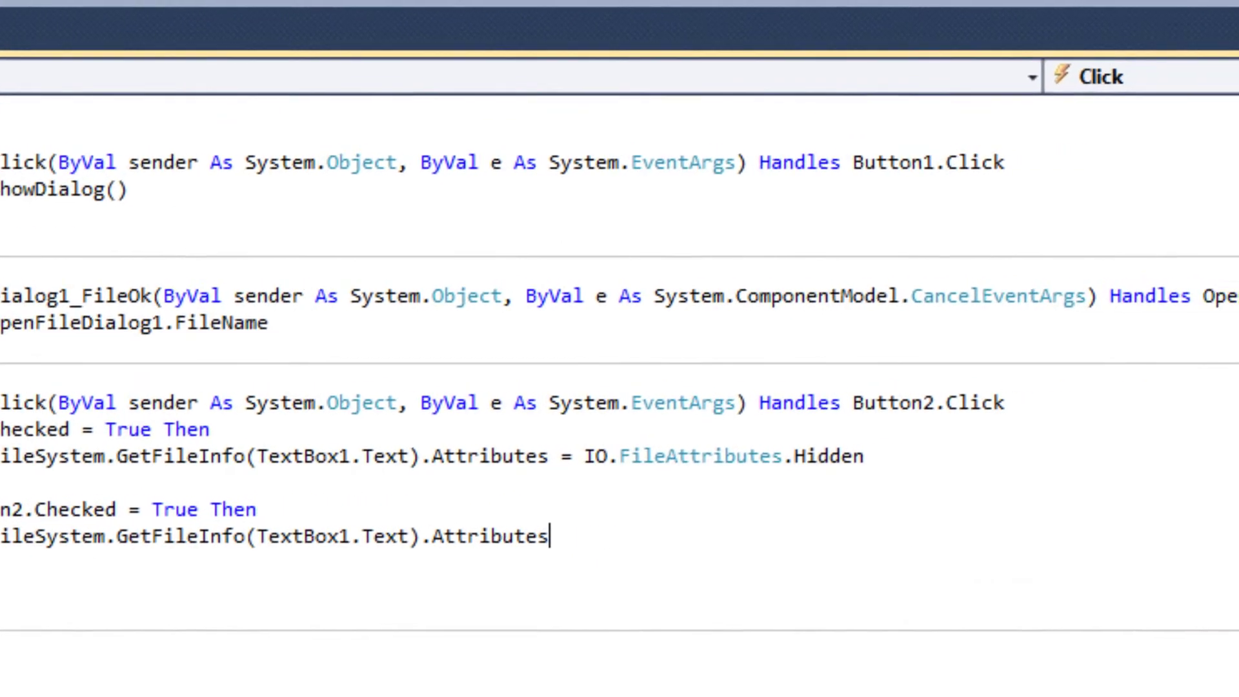
pyautogui.write('=')
pyautogui.write('Io')
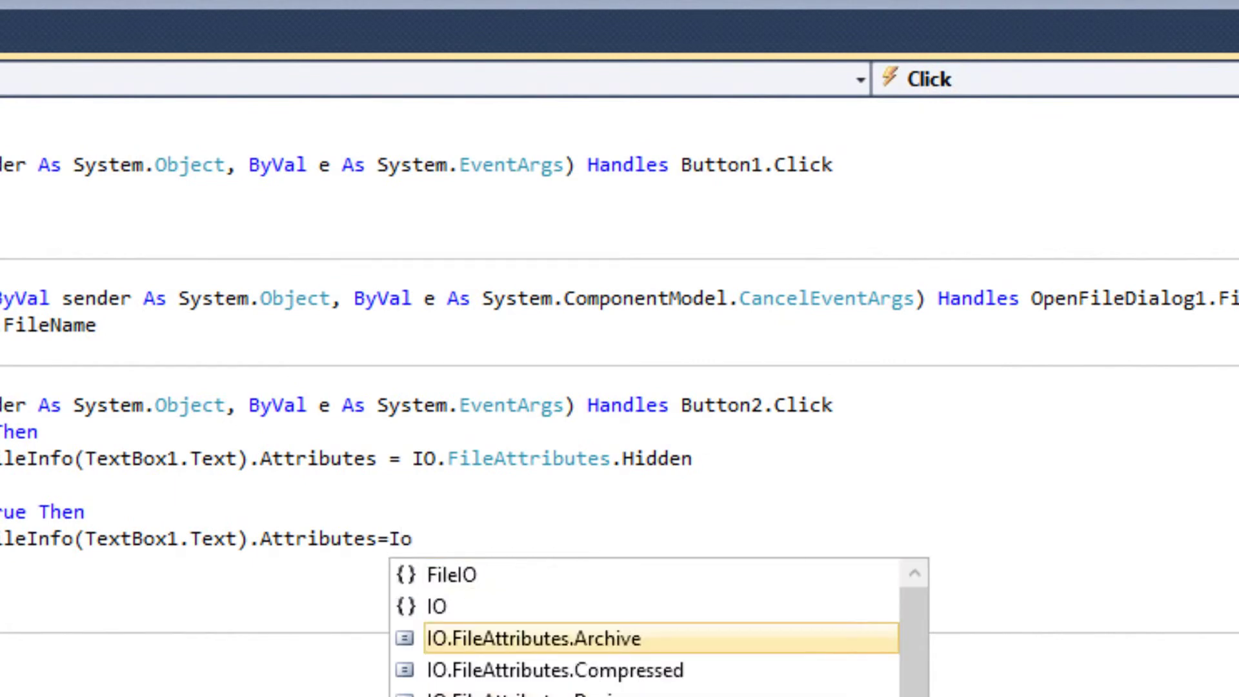
pyautogui.write('.filea')
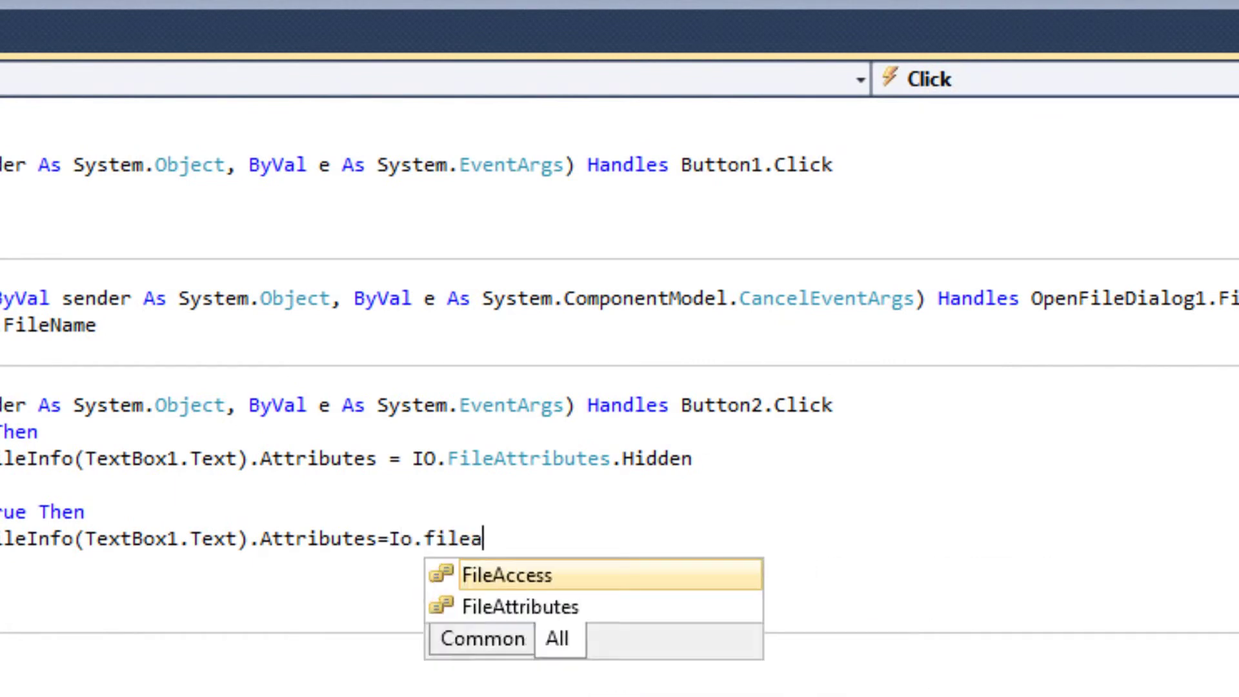
pyautogui.write('.re')
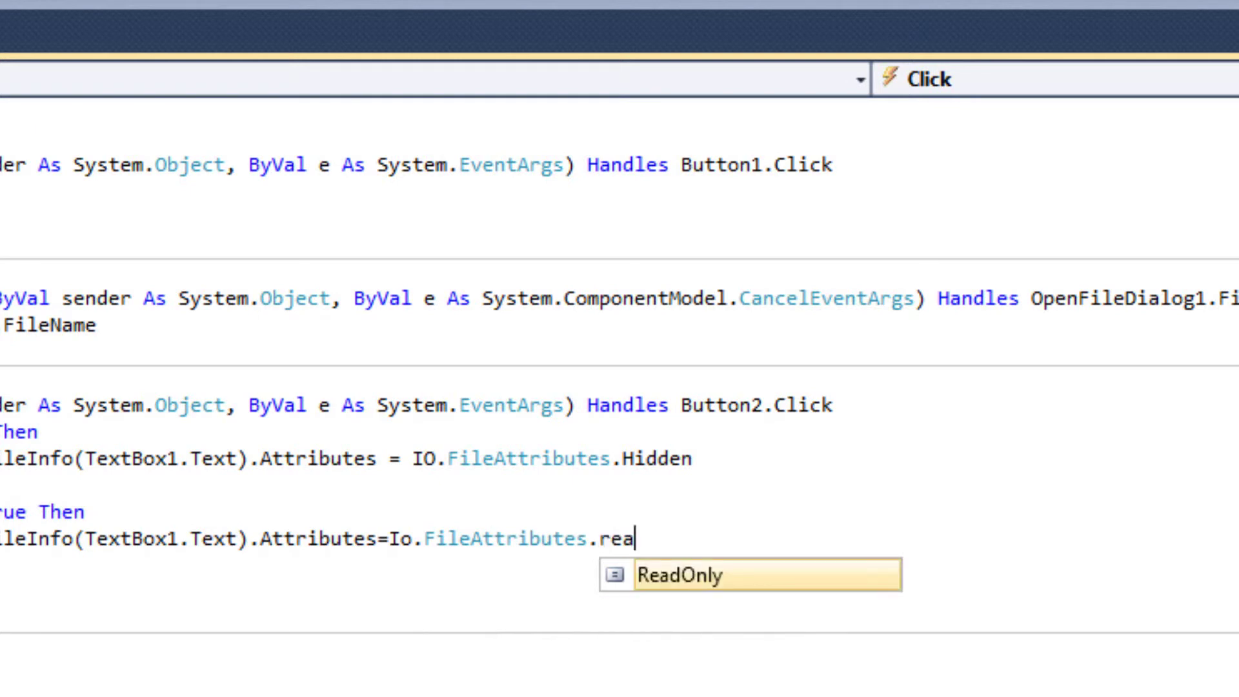
pyautogui.press('Return')
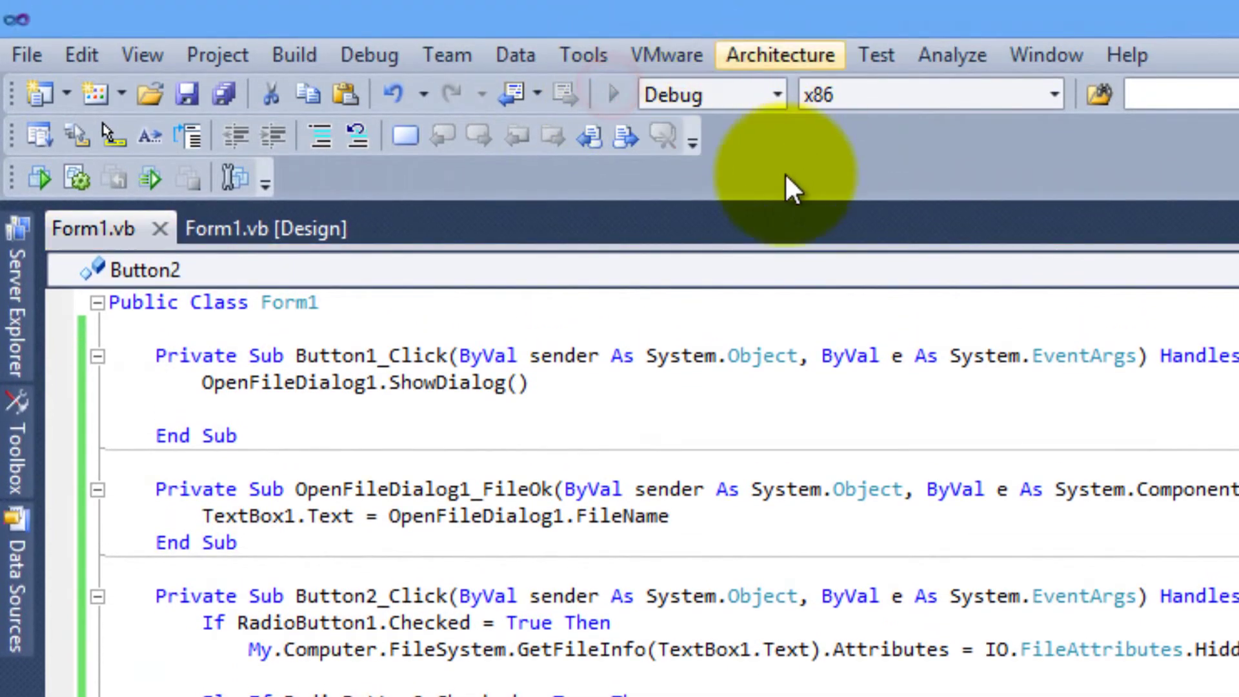
# Step: Run the app with F5, browse to Database1 in Documents, and open Explorer beside the form
pyautogui.press('F5')
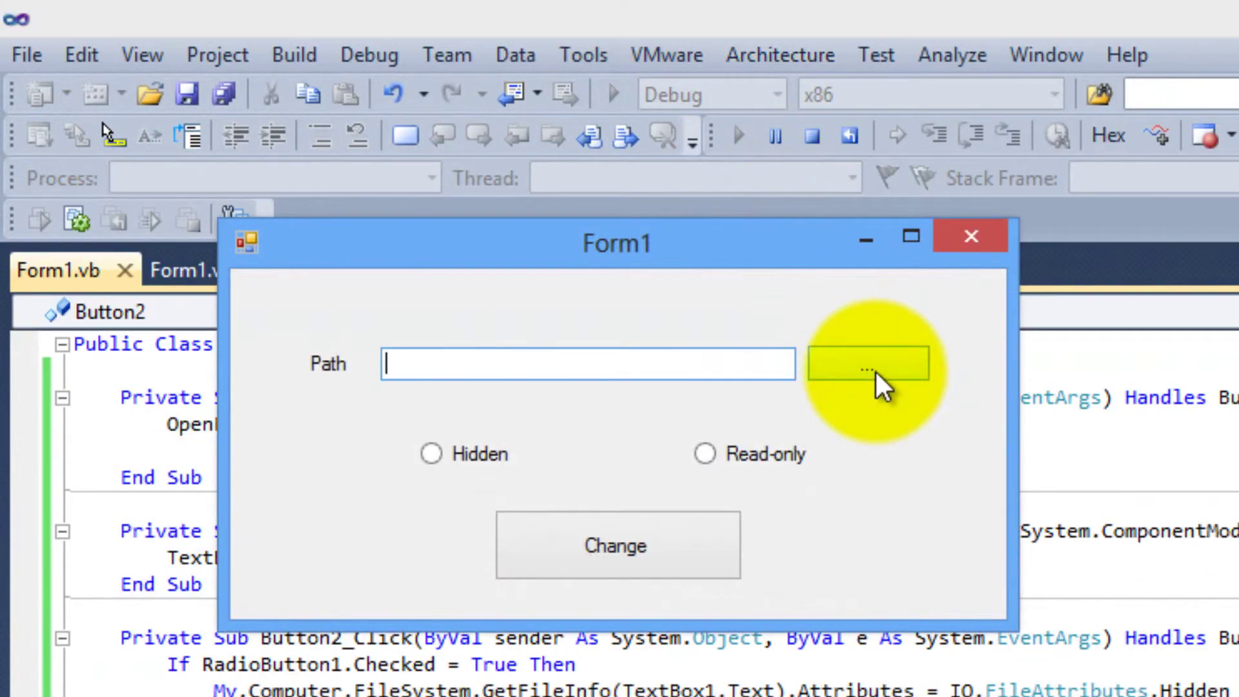
pyautogui.click(877, 374)
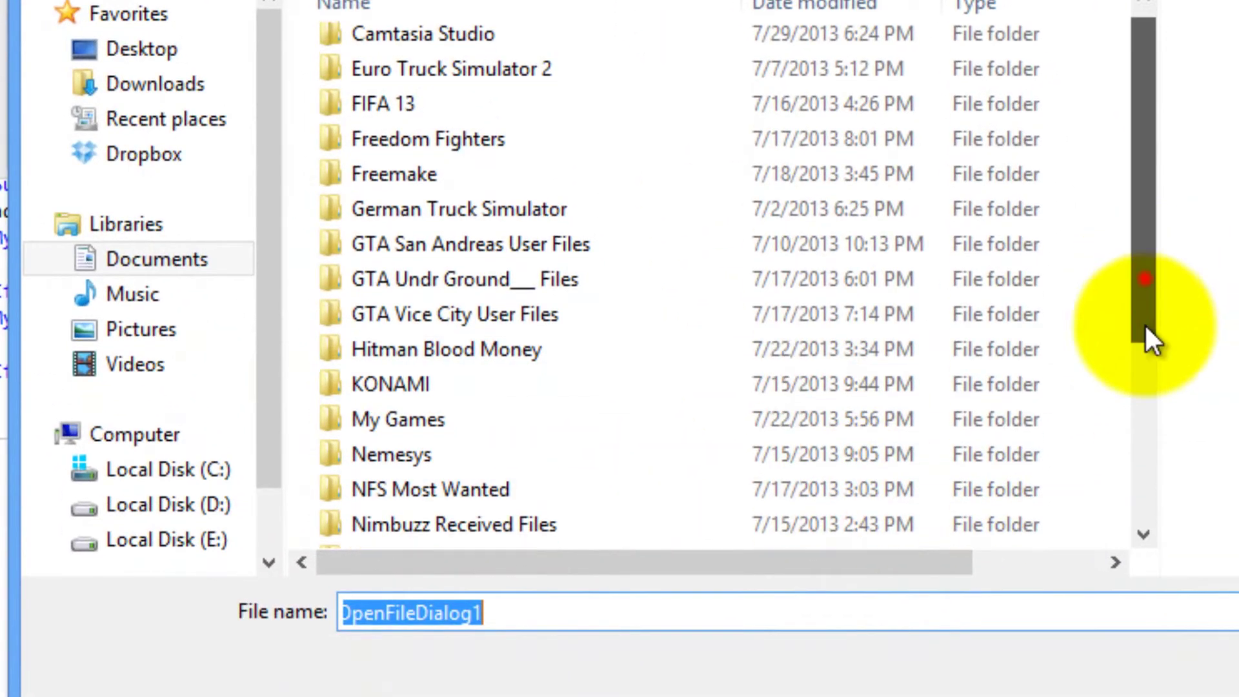
pyautogui.moveTo(1146, 326); pyautogui.dragTo(1145, 503)
pyautogui.doubleClick(485, 553)
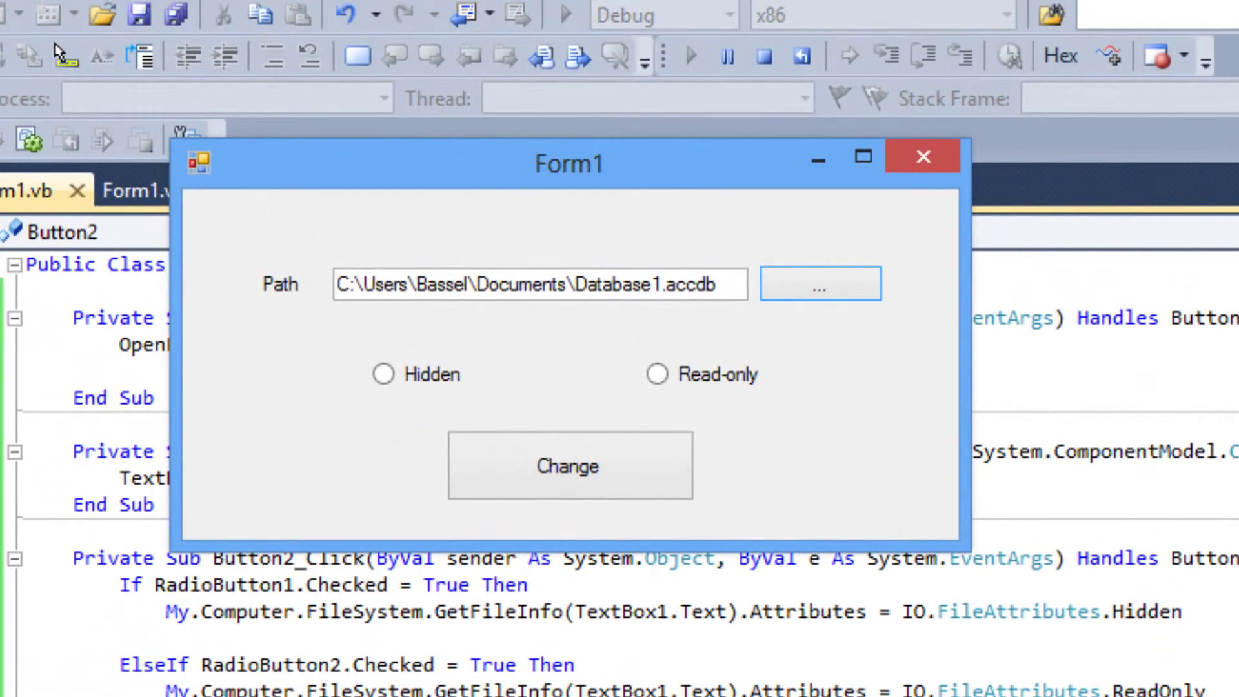
pyautogui.press('super+e')
pyautogui.moveTo(910, 408); pyautogui.dragTo(1162, 407)
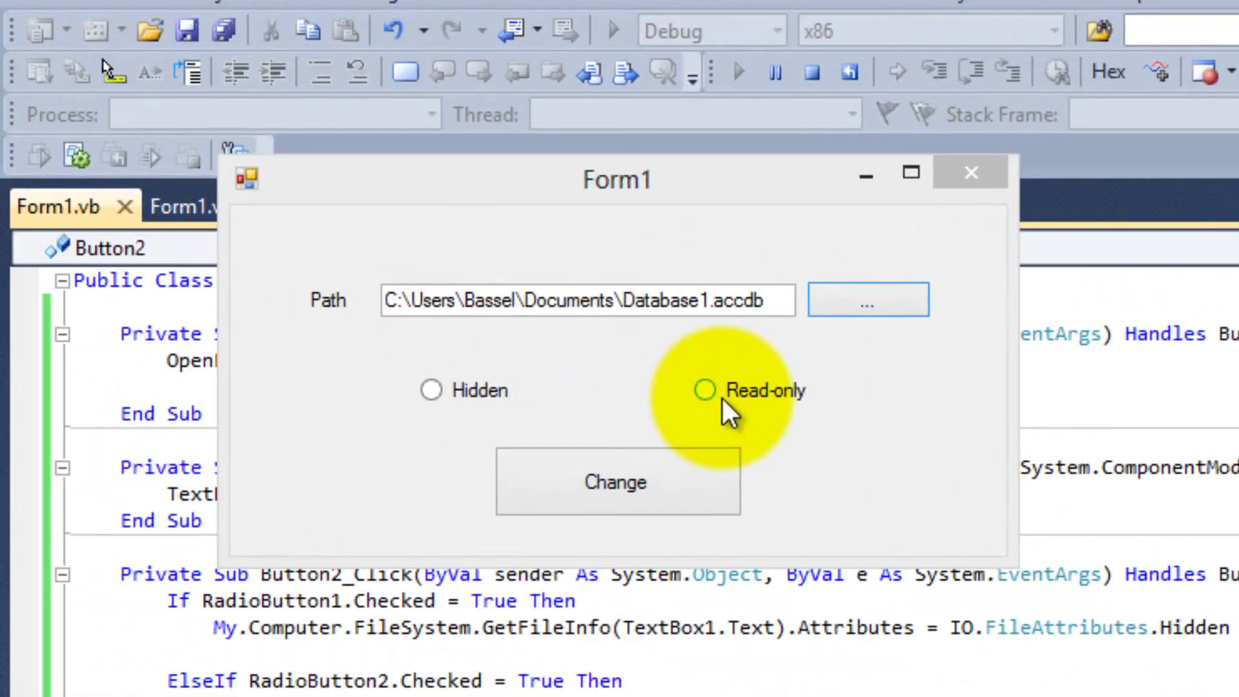
# Step: Select Read-only and check Database1's attributes in its Properties dialog
pyautogui.click(722, 398)
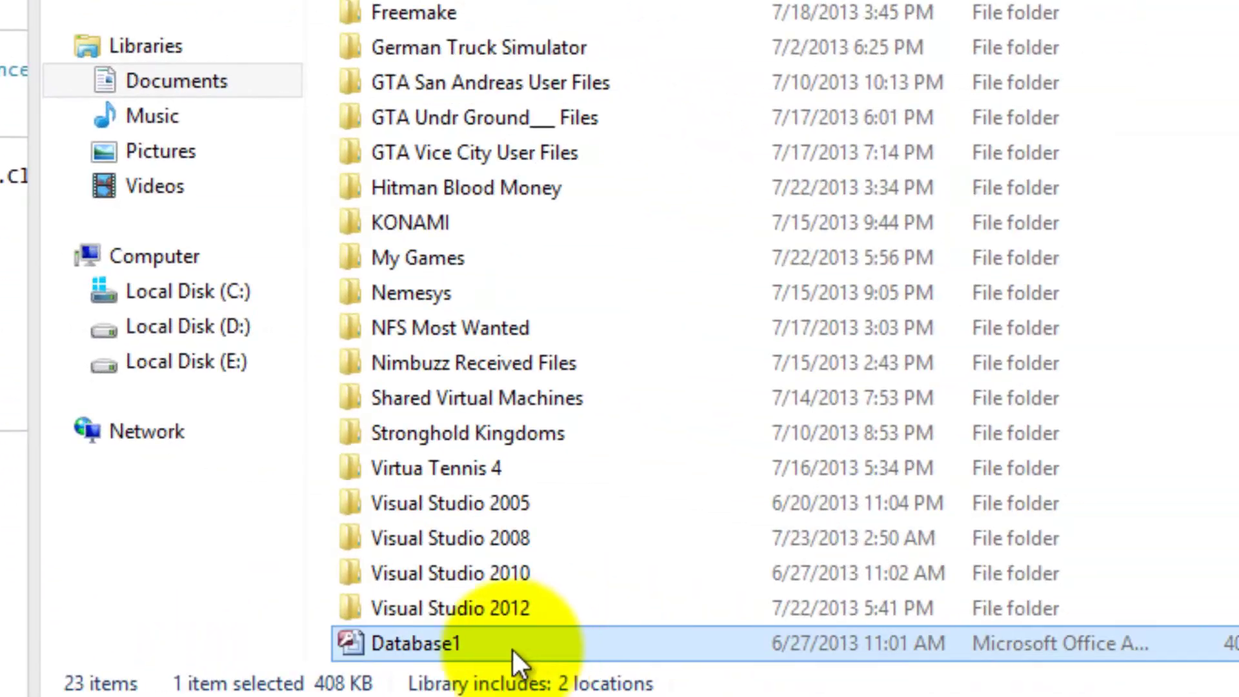
pyautogui.rightClick(476, 648)
pyautogui.click(563, 628)
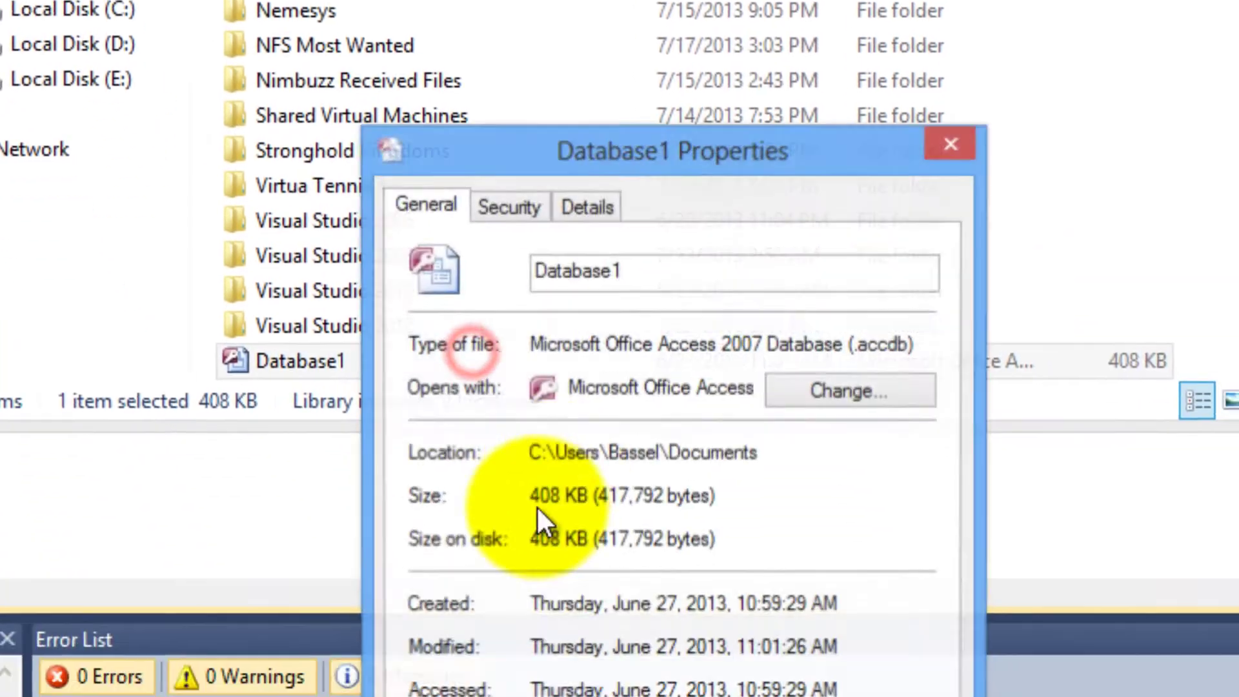
pyautogui.click(659, 667)
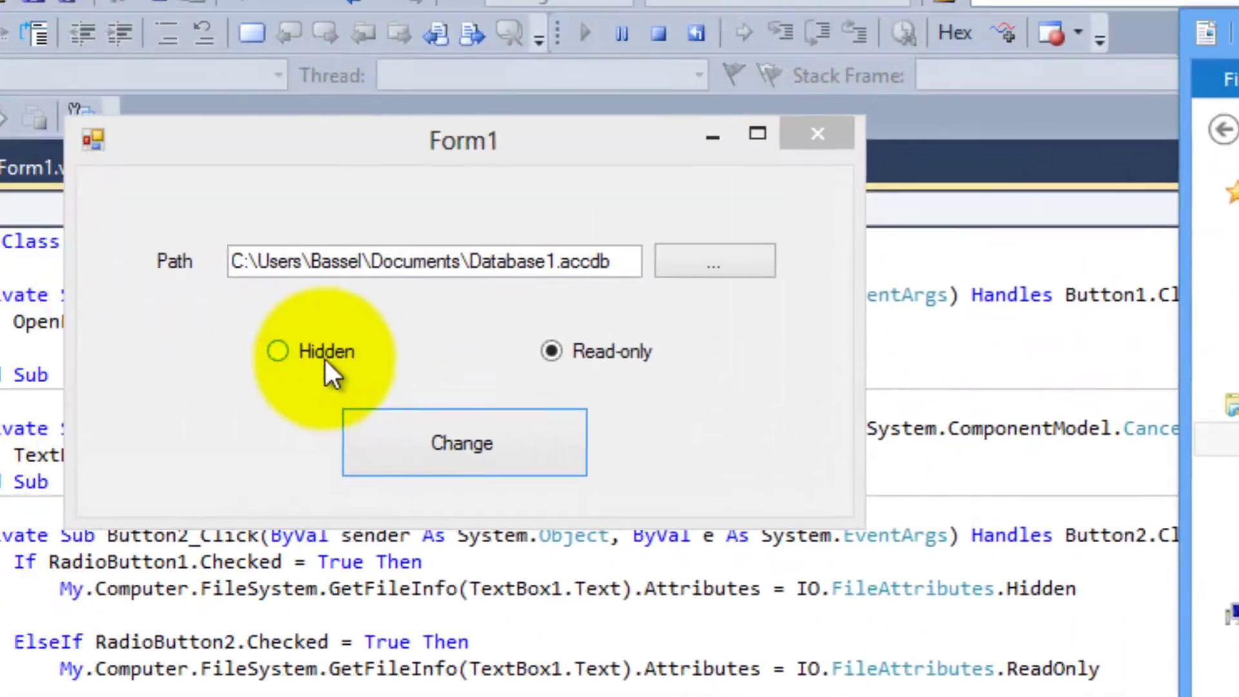
# Step: Apply Hidden, switch back to Read-only, recheck Database1's properties, and move Form1 back
pyautogui.click(479, 458)
pyautogui.click(366, 452)
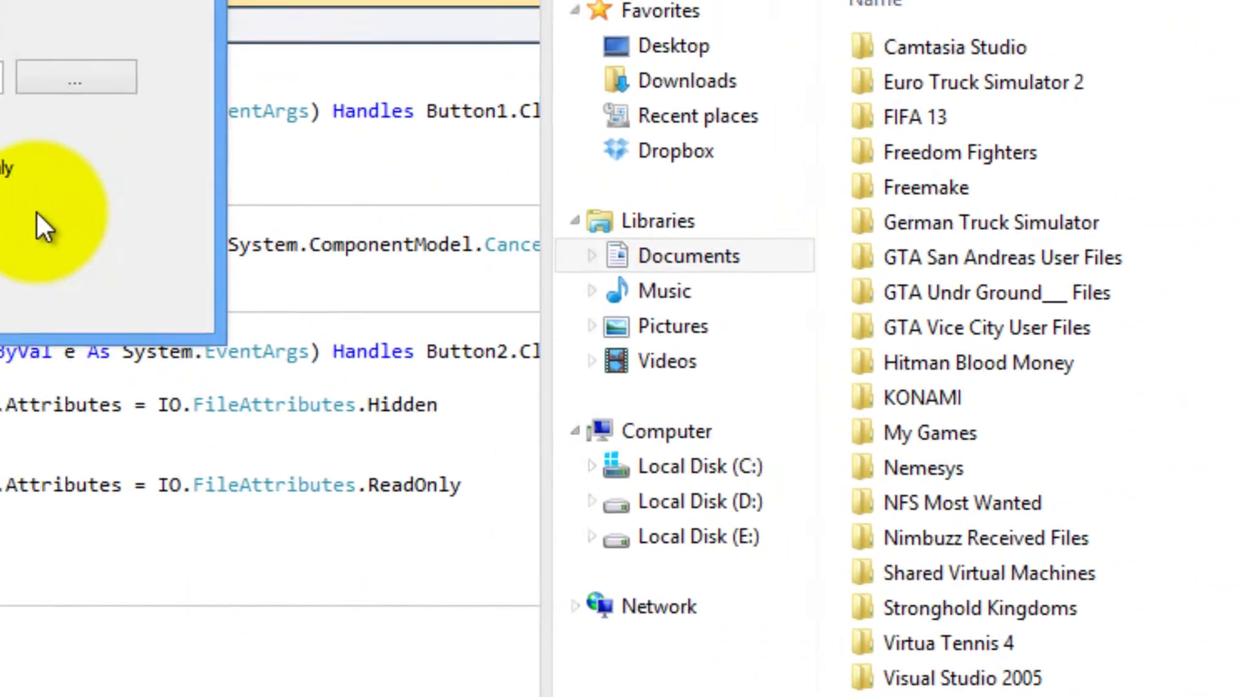
pyautogui.click(552, 373)
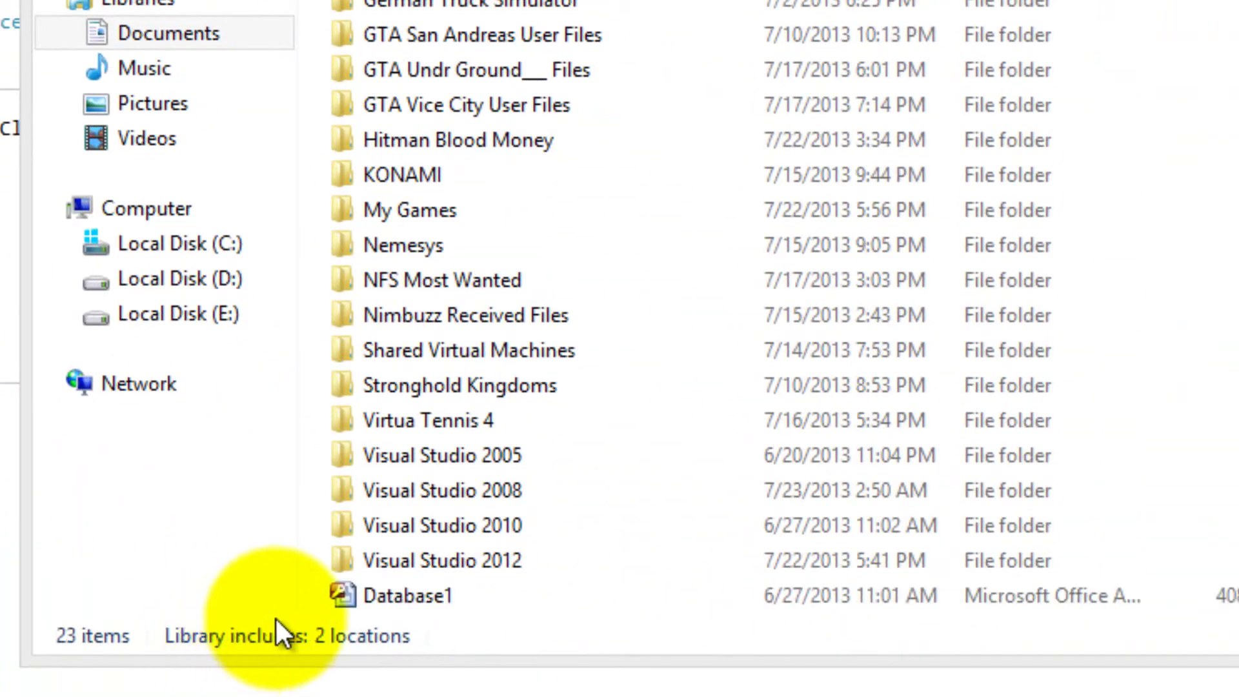
pyautogui.click(364, 592)
pyautogui.rightClick(364, 593)
pyautogui.click(453, 573)
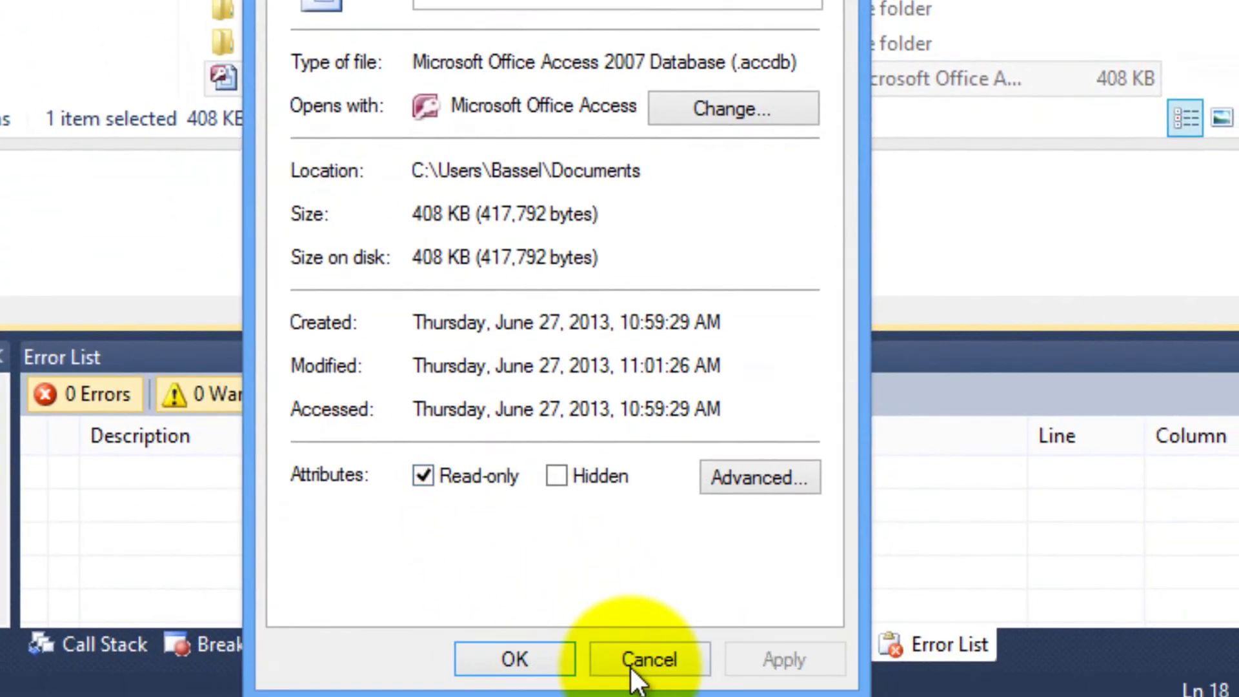
pyautogui.click(648, 659)
pyautogui.moveTo(572, 103)
pyautogui.mouseDown()
pyautogui.moveTo(646, 184)
pyautogui.moveTo(949, 257)
pyautogui.mouseUp()
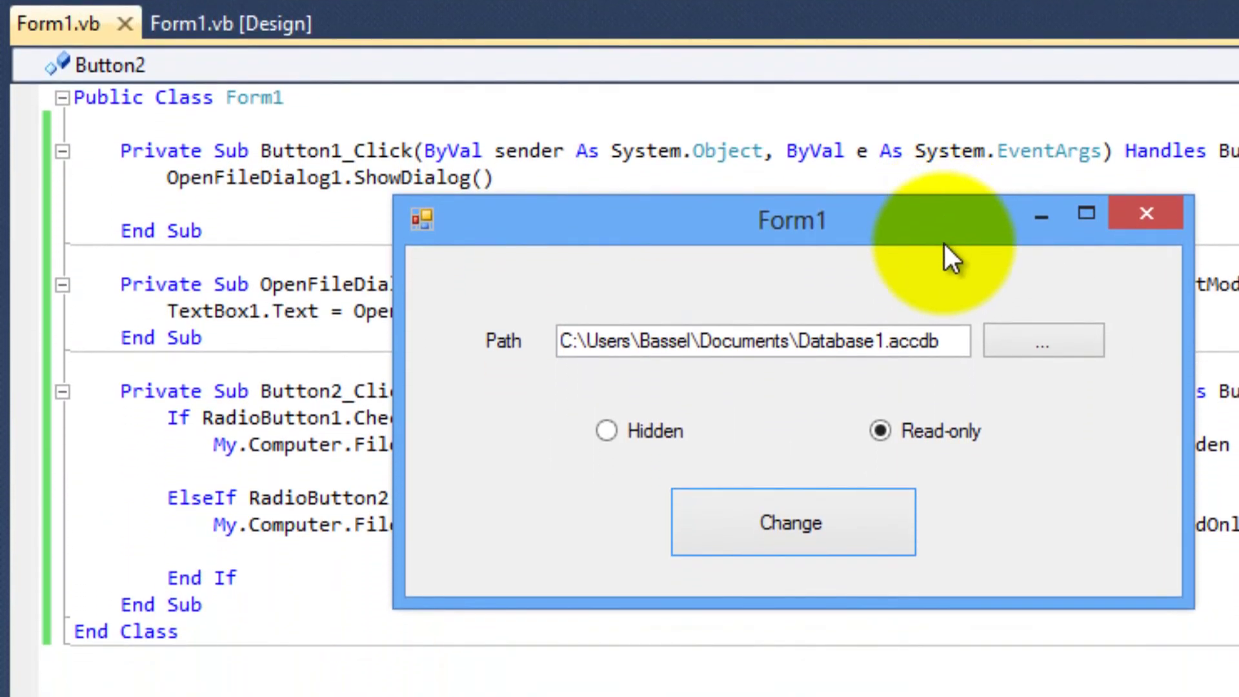